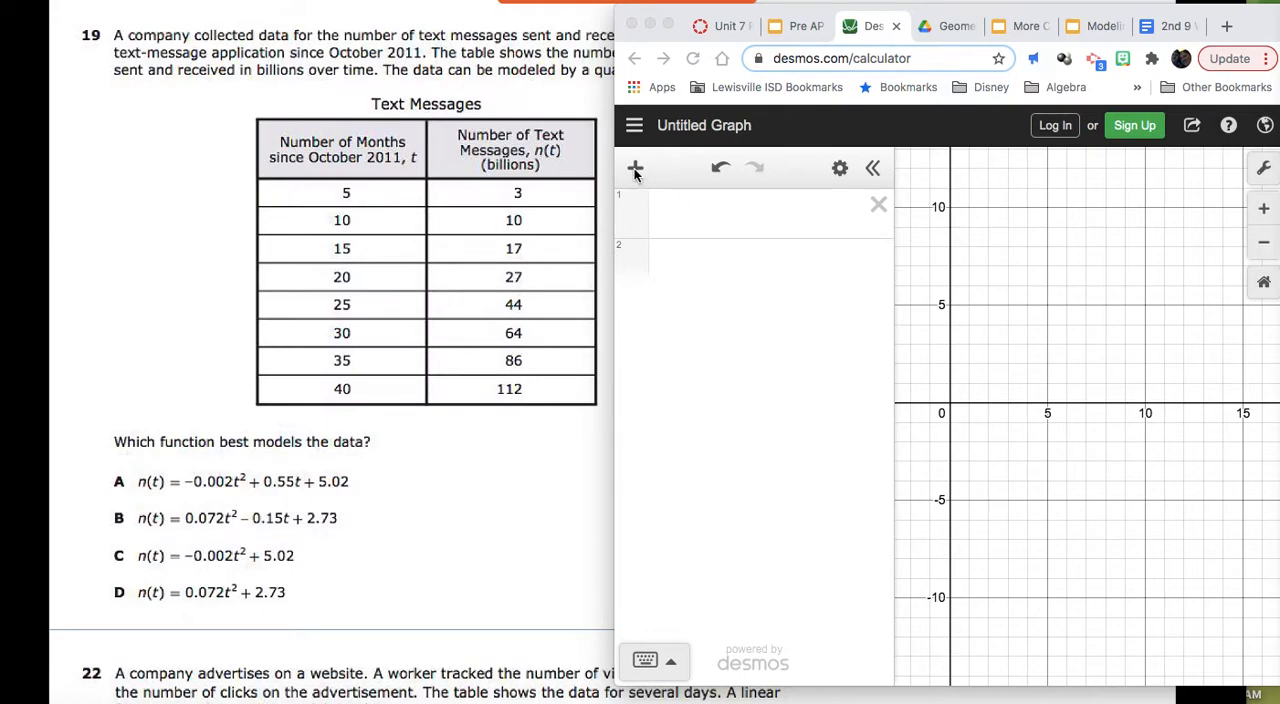
Step: Add a table to the expression list and enter its first data pair, x 5 and y 3
click(634, 172)
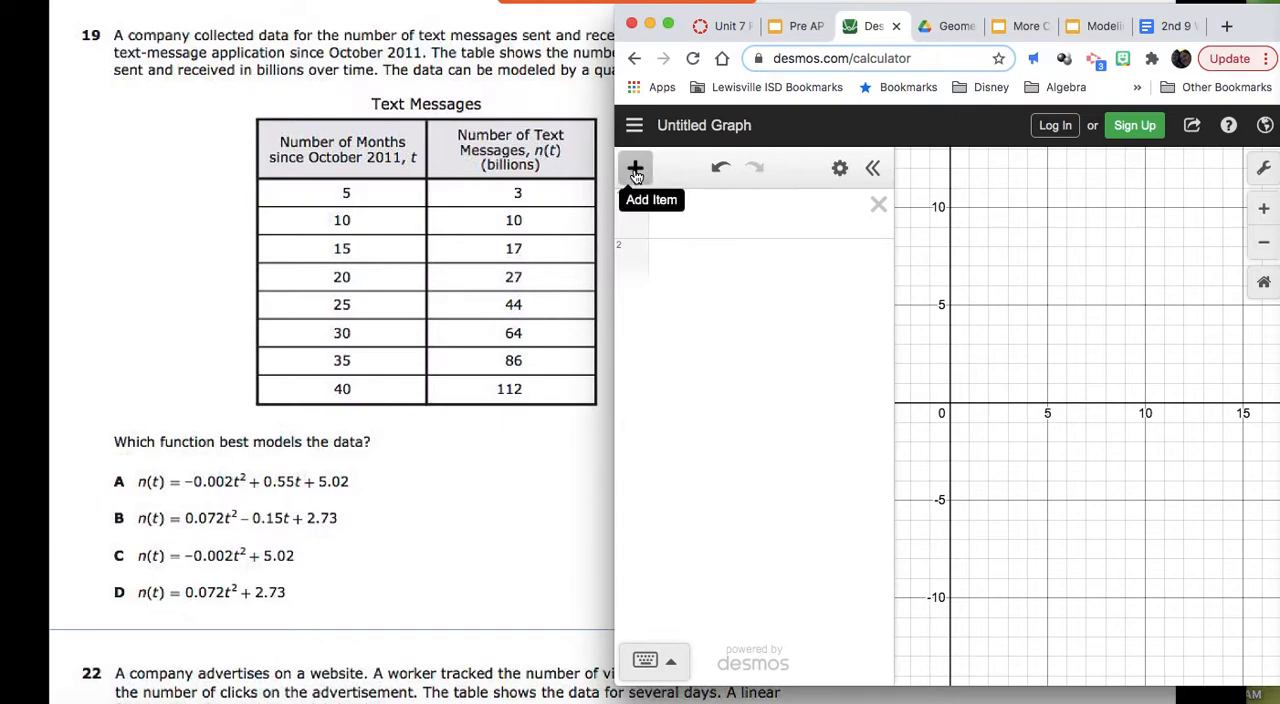
click(635, 172)
click(663, 297)
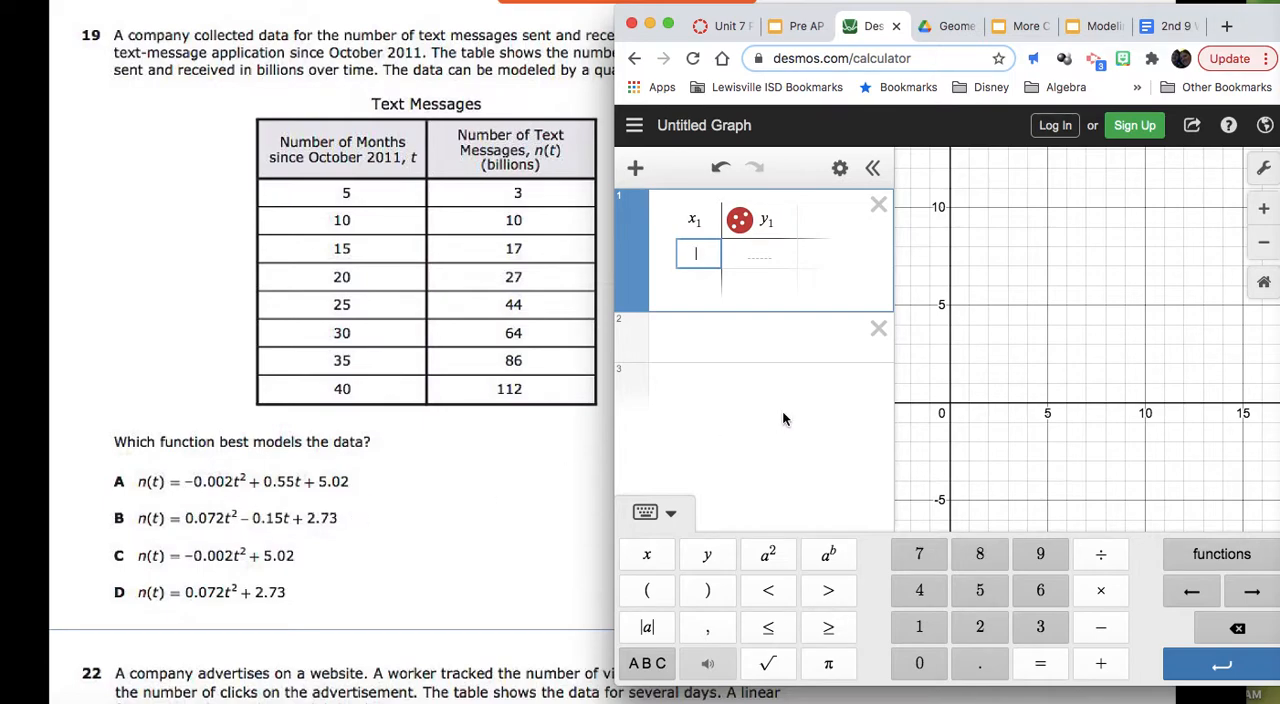
text(5)
key(Tab)
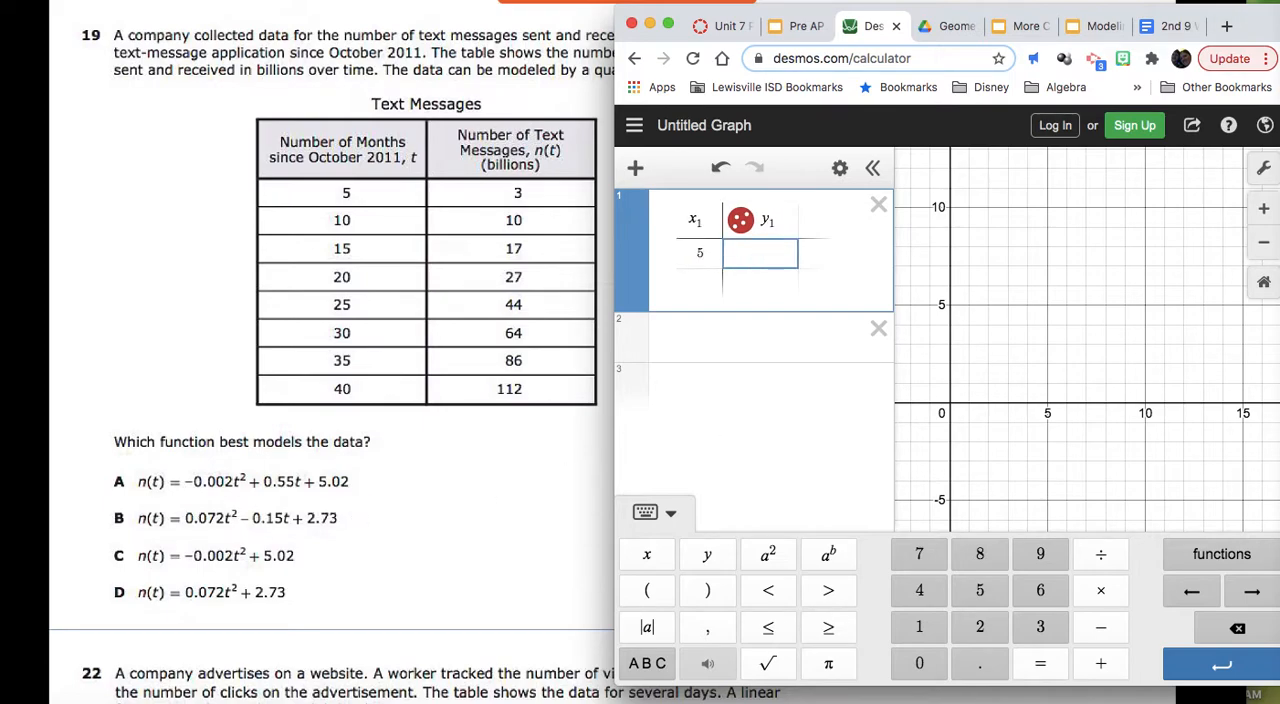
text(3)
key(Tab)
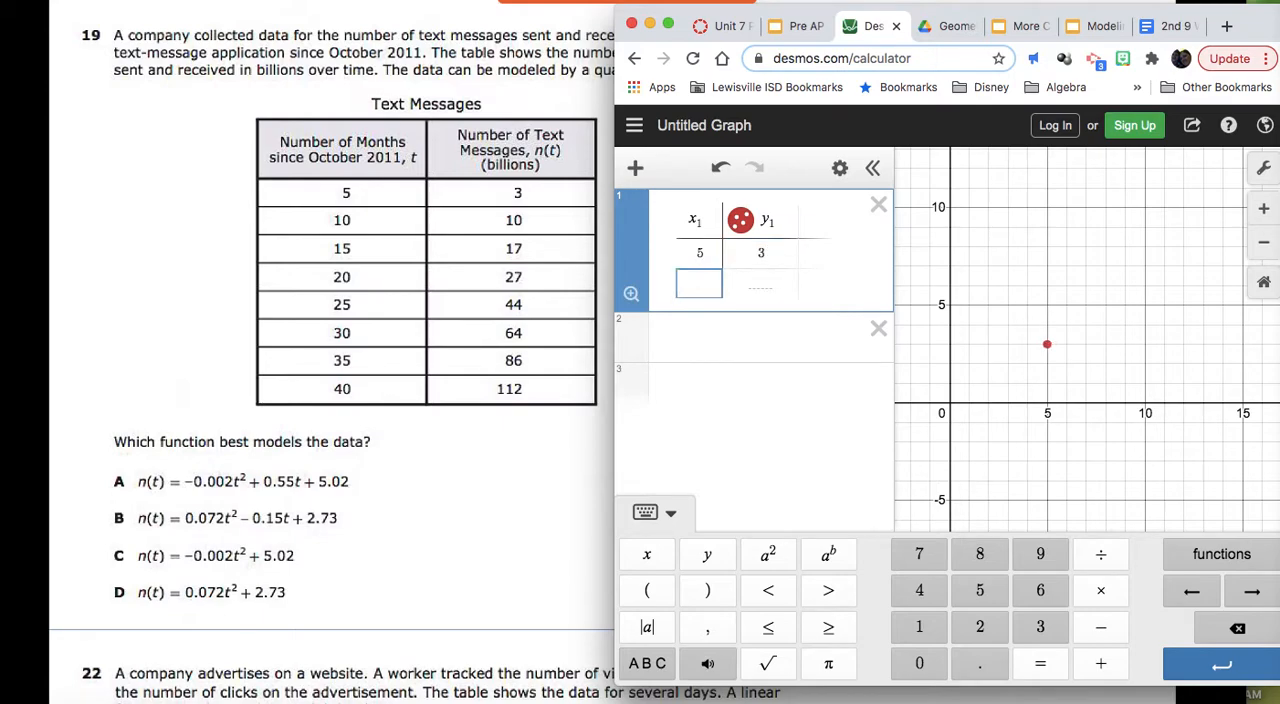
Step: Enter the data pairs (10, 10) and (15, 17) in the next two table rows
text(10)
key(Tab)
text(10)
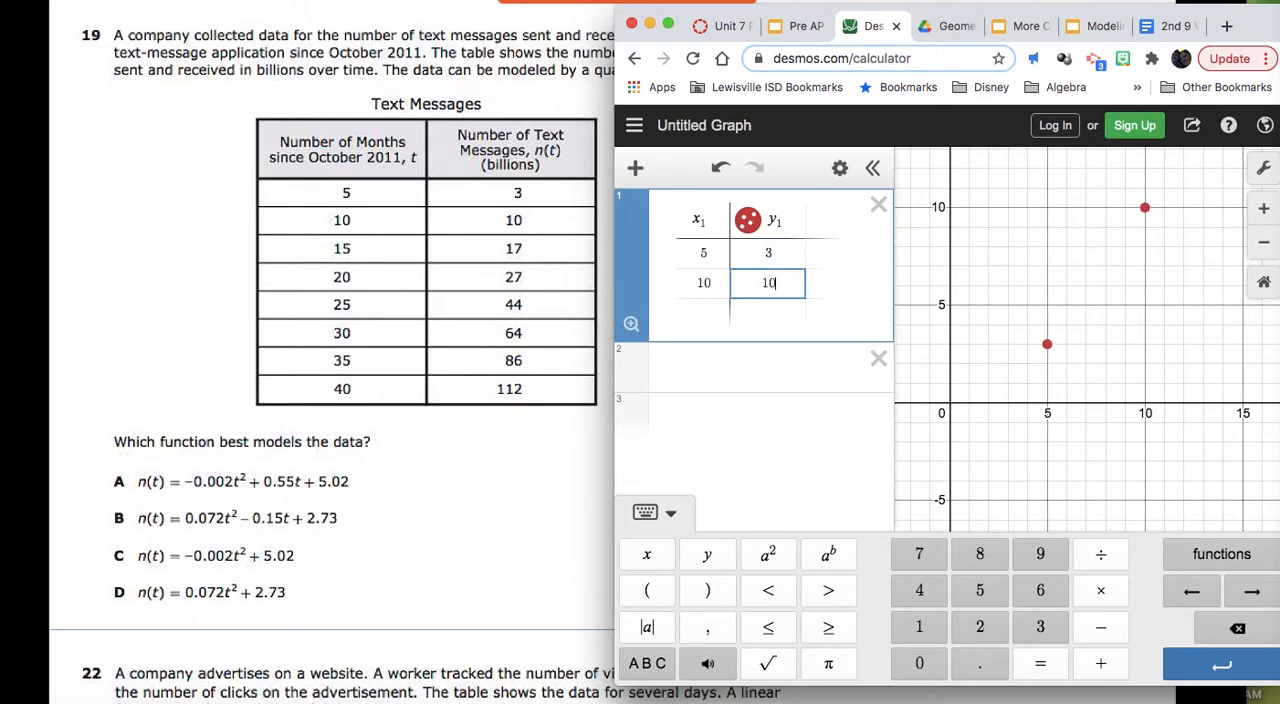
key(Tab)
text(15)
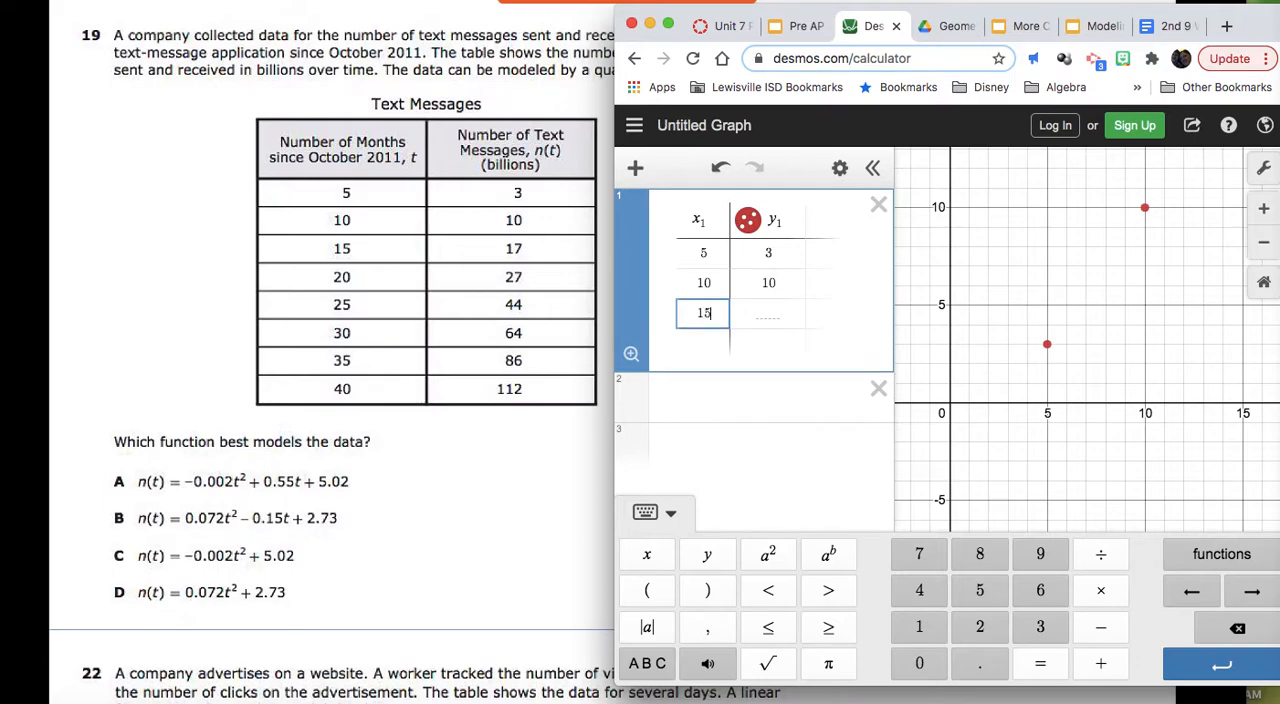
key(Tab)
text(17)
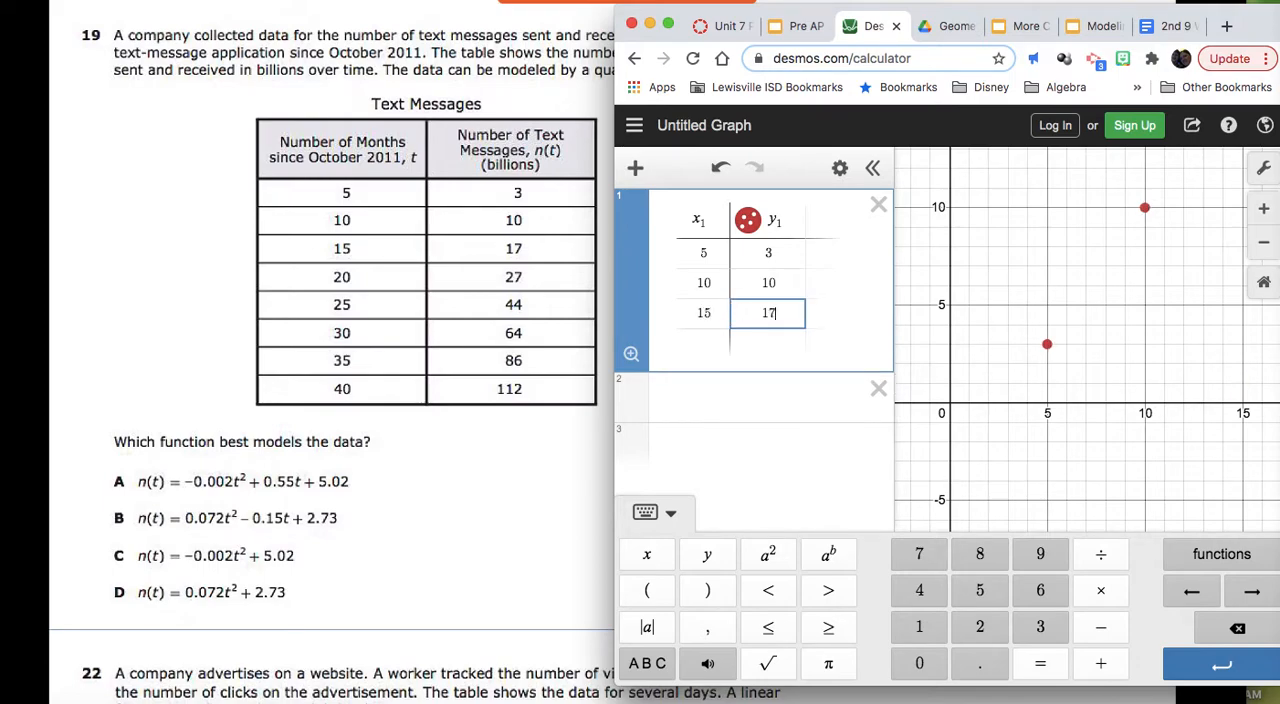
Step: Add the data pairs (20, 27) and (25, 44) to the table
key(Return)
key(Left)
text(20)
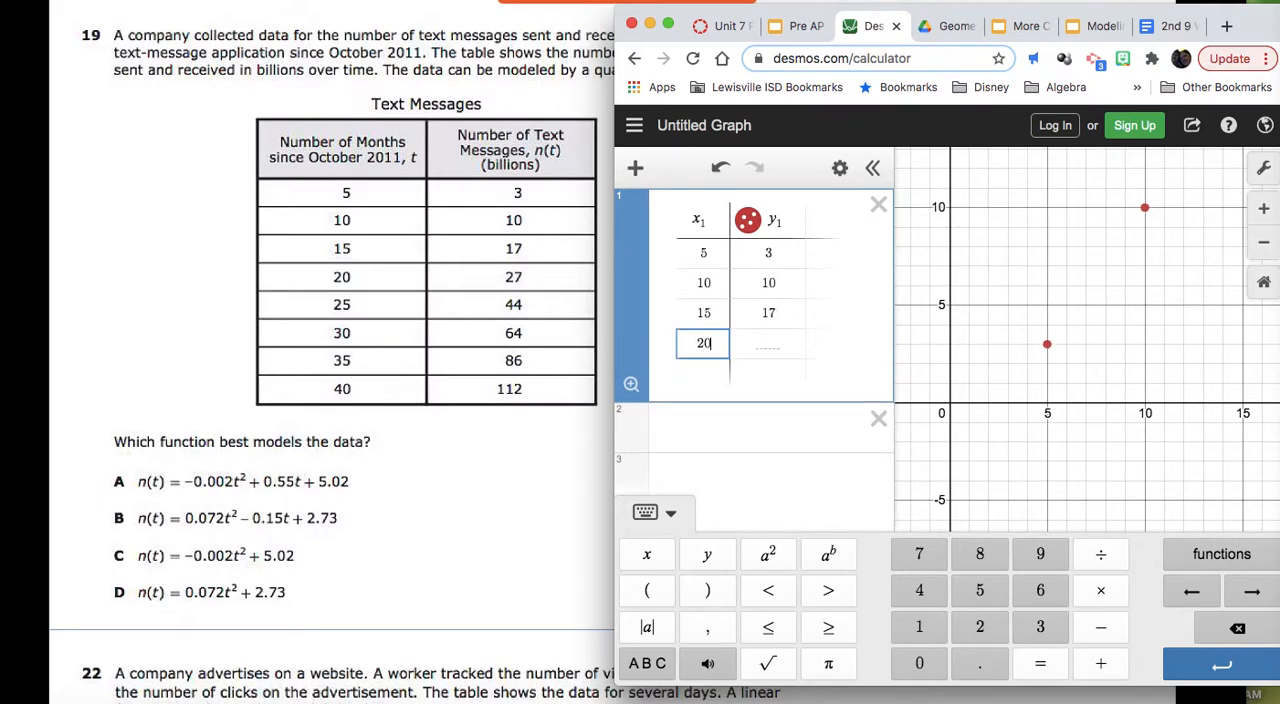
key(Tab)
text(27)
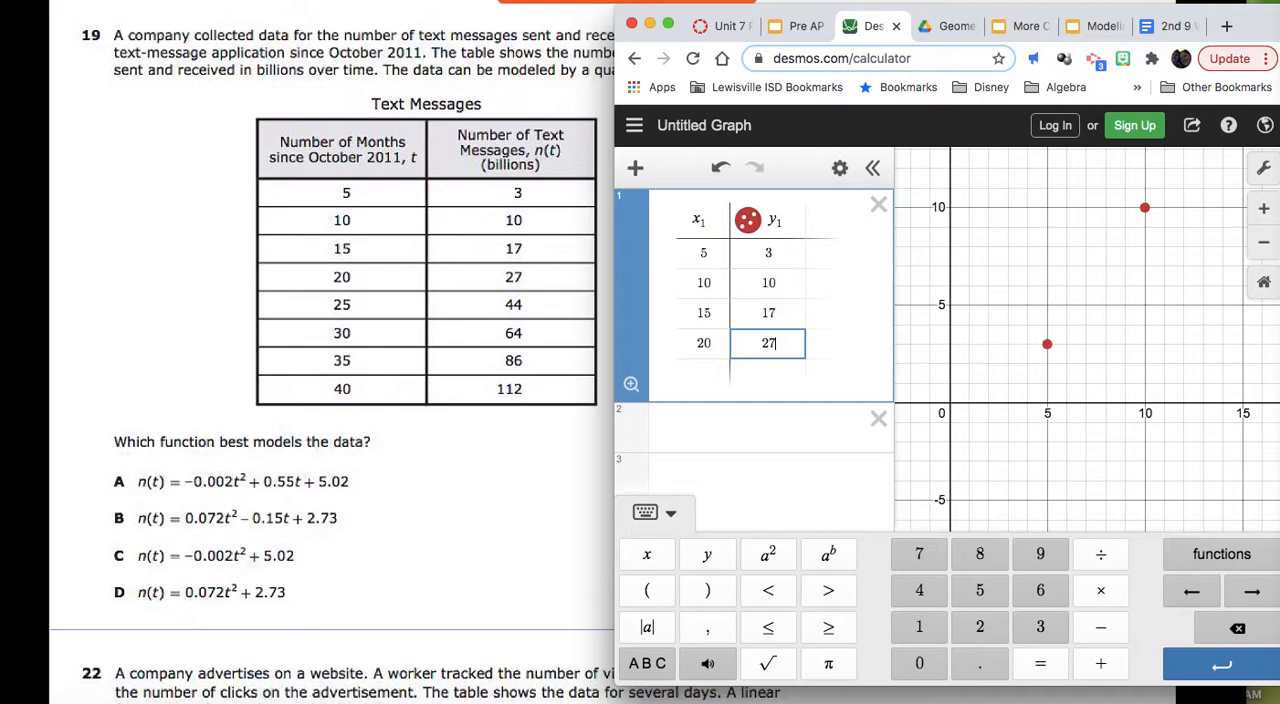
key(Return)
key(Left)
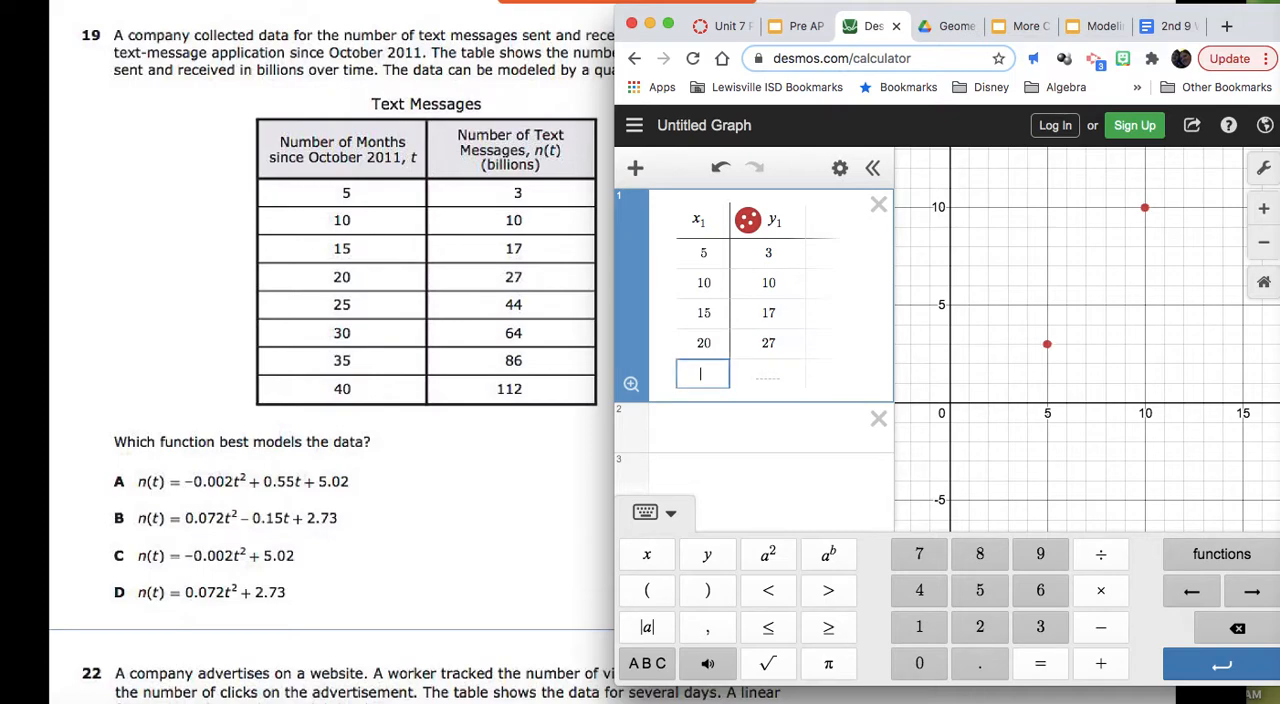
text(25)
key(Tab)
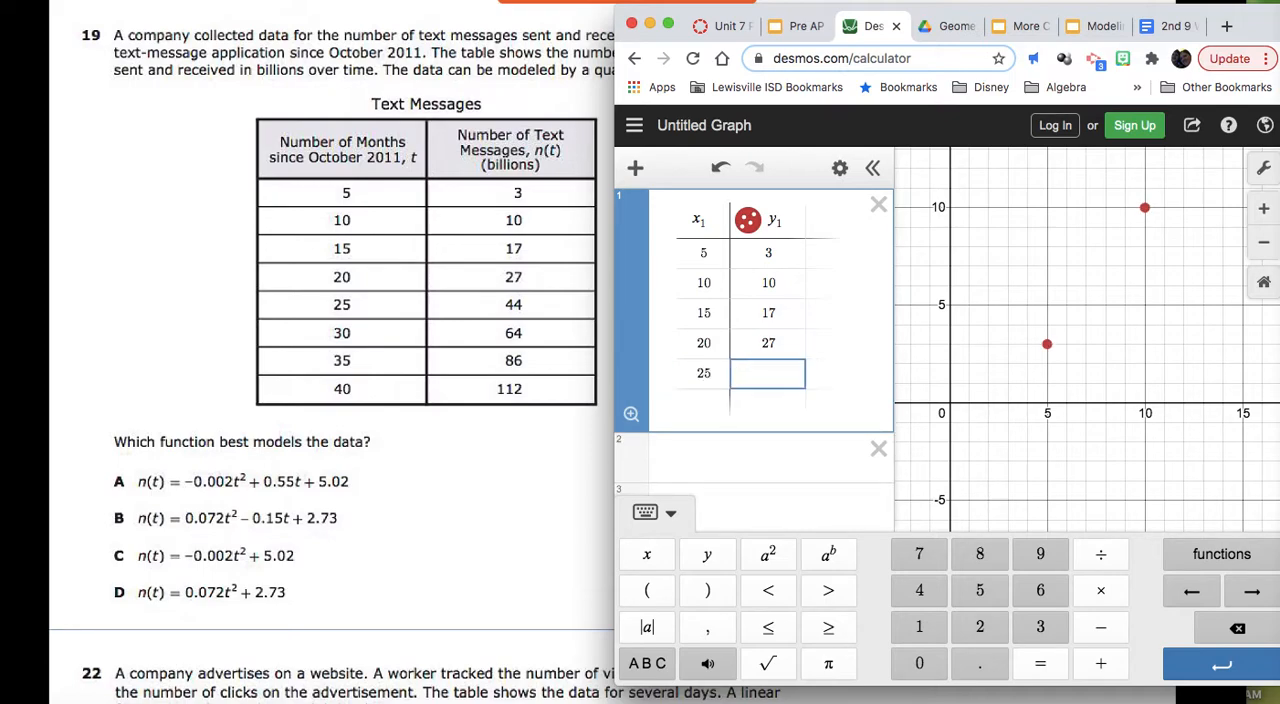
text(44)
Step: Continue the table with the data pairs (30, 64) and (35, 86)
key(Return)
key(Left)
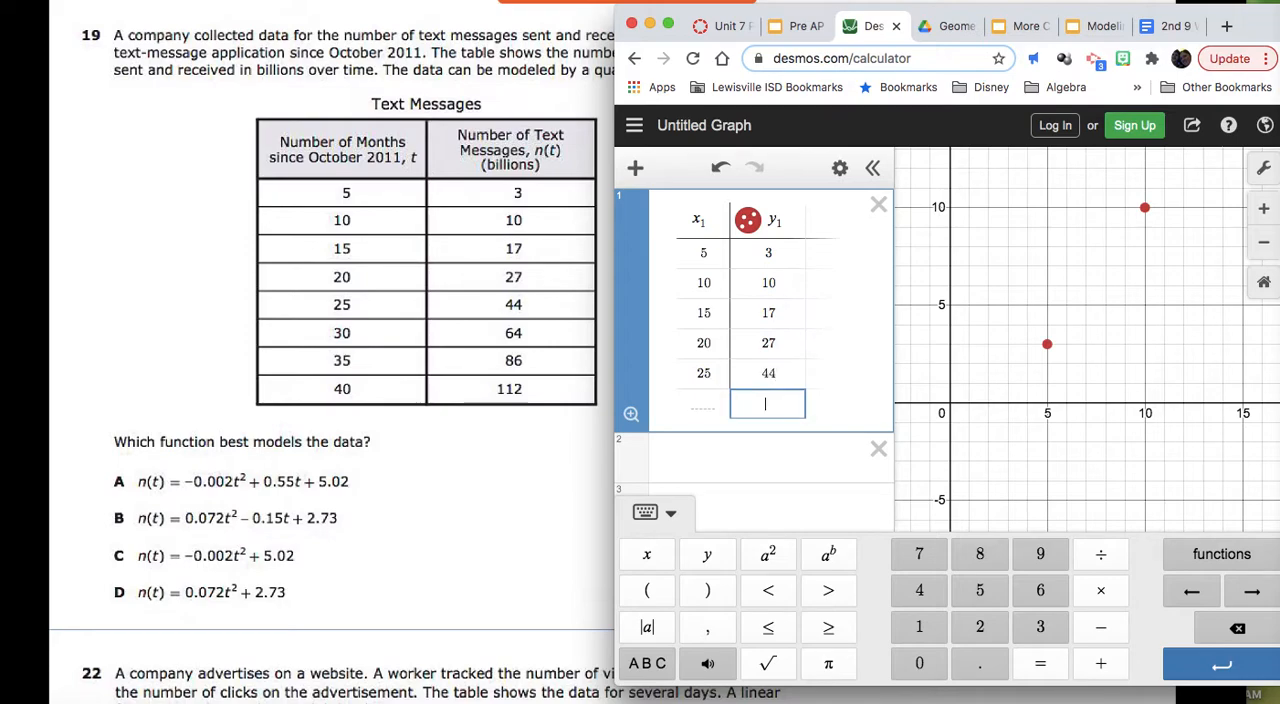
text(30)
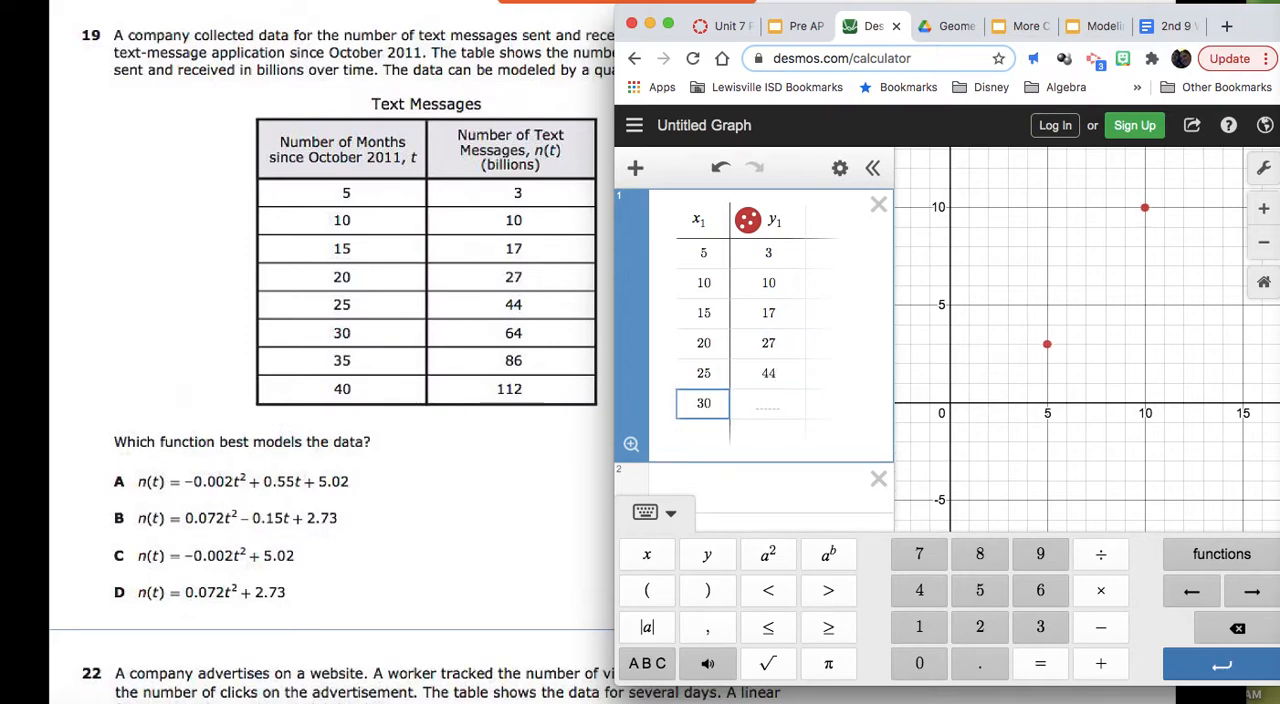
key(Tab)
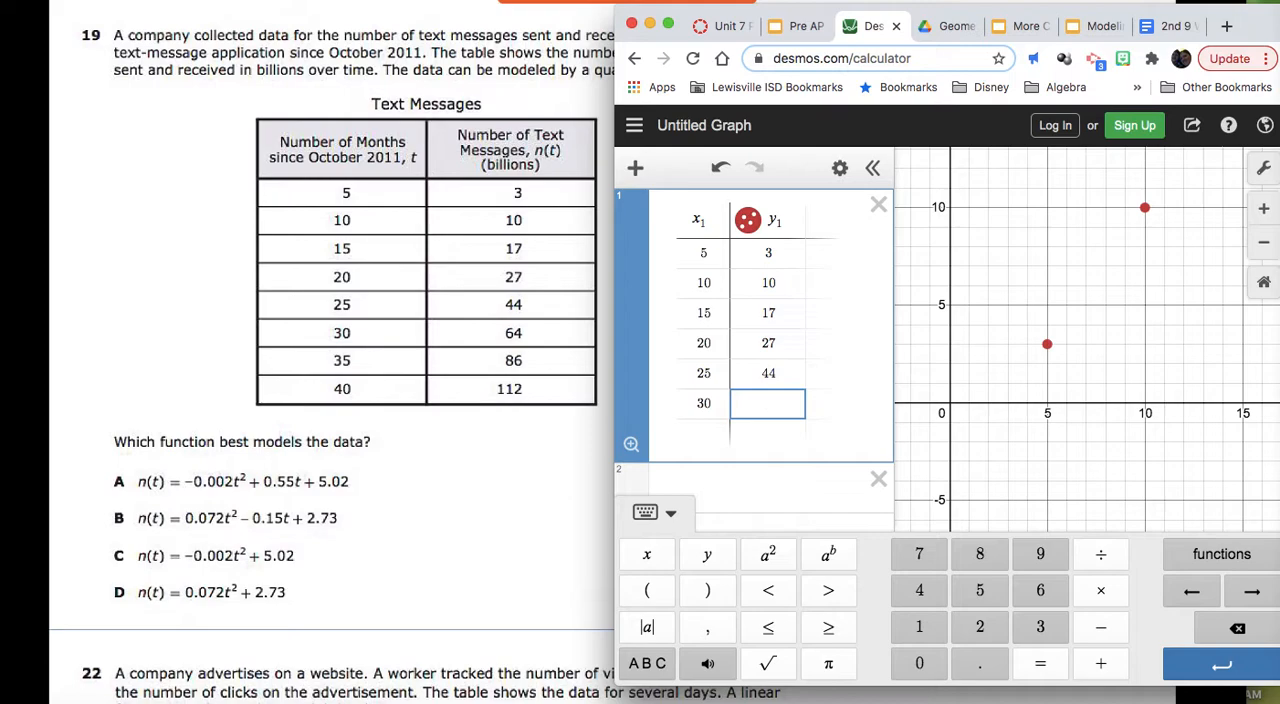
text(64)
key(Return)
key(Left)
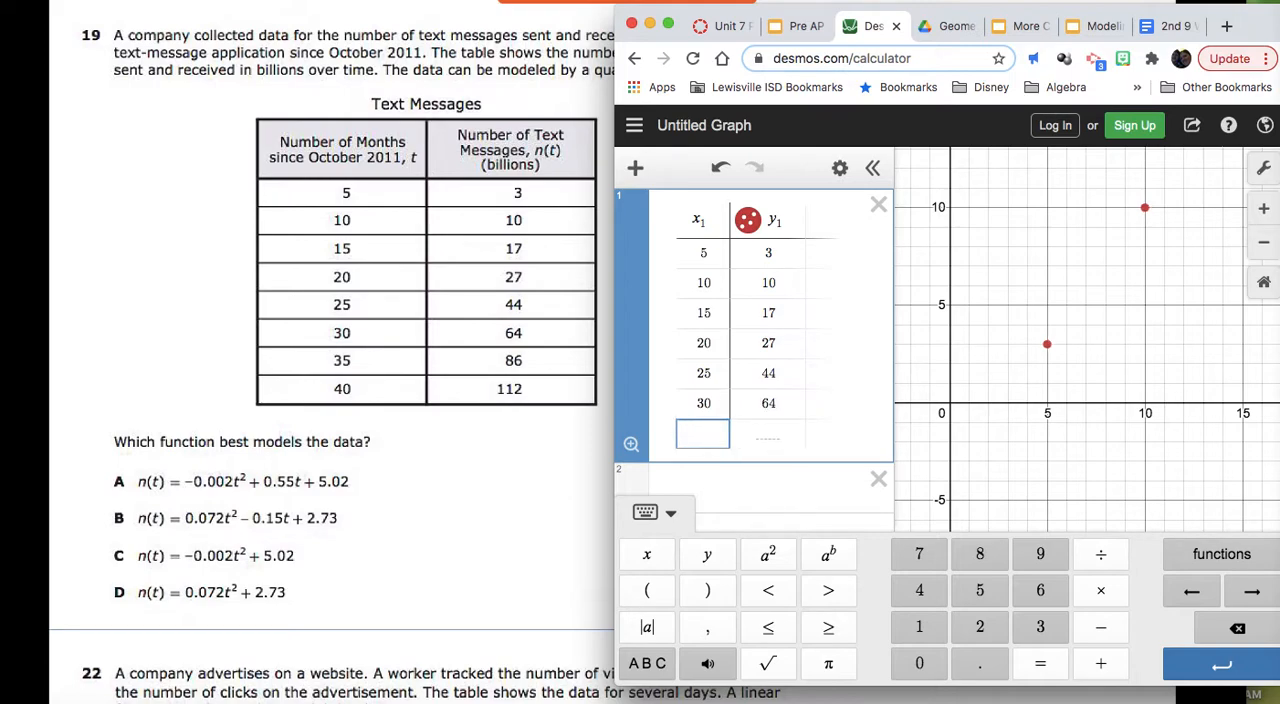
text(35)
key(Tab)
text(86)
Step: Complete the table with the last data pair, x 40 and y 112
key(Return)
key(Left)
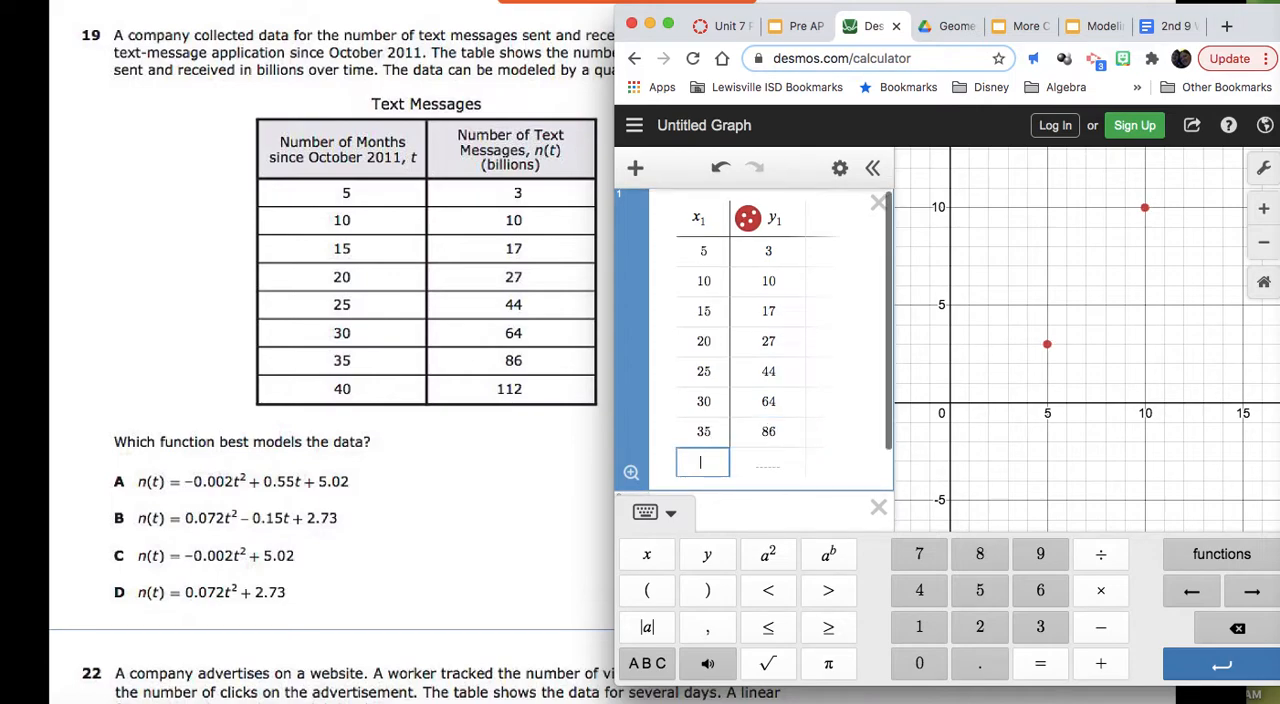
text(40)
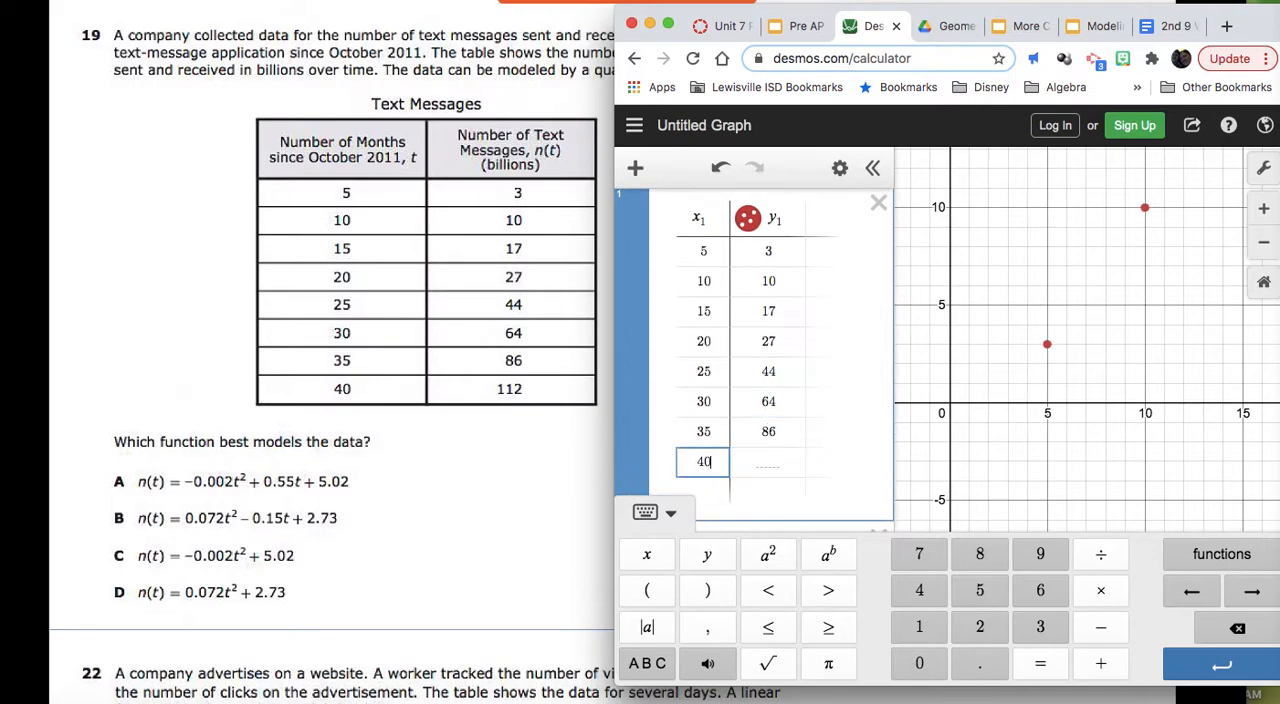
key(Tab)
text(112)
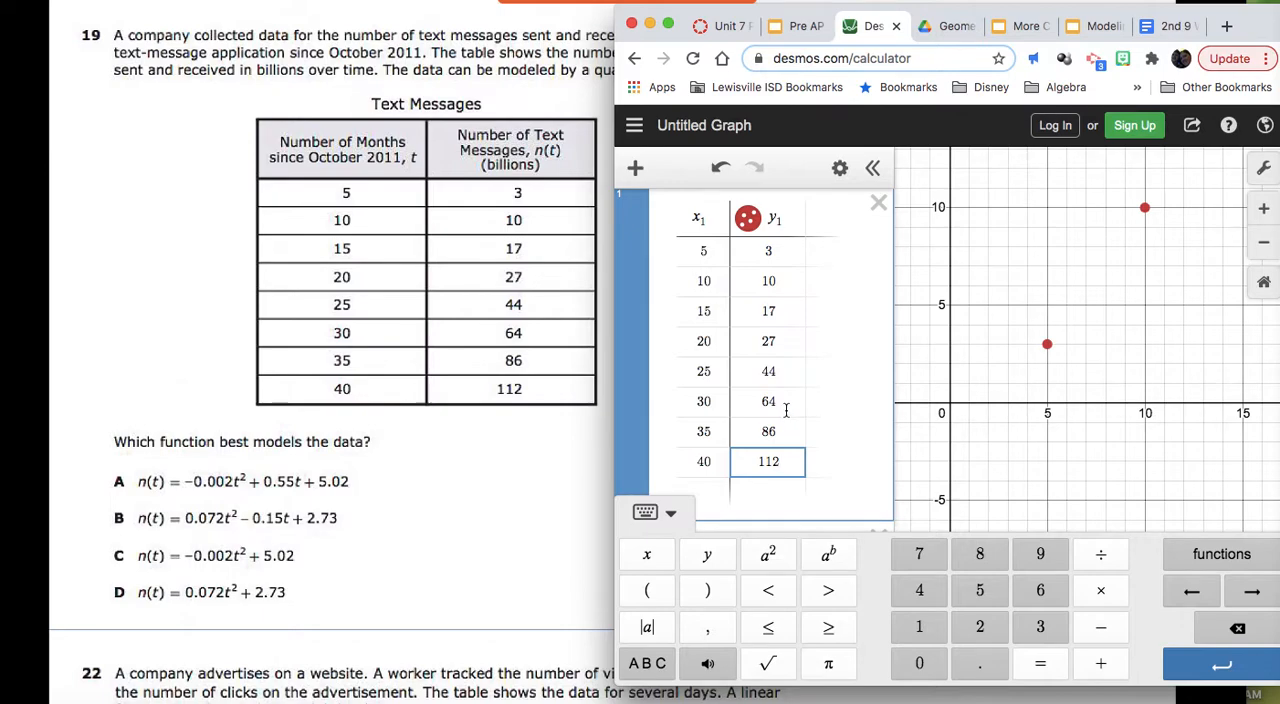
Step: Begin a regression in the empty expression below the table with y₁ ~
scroll(829, 395, down, 3)
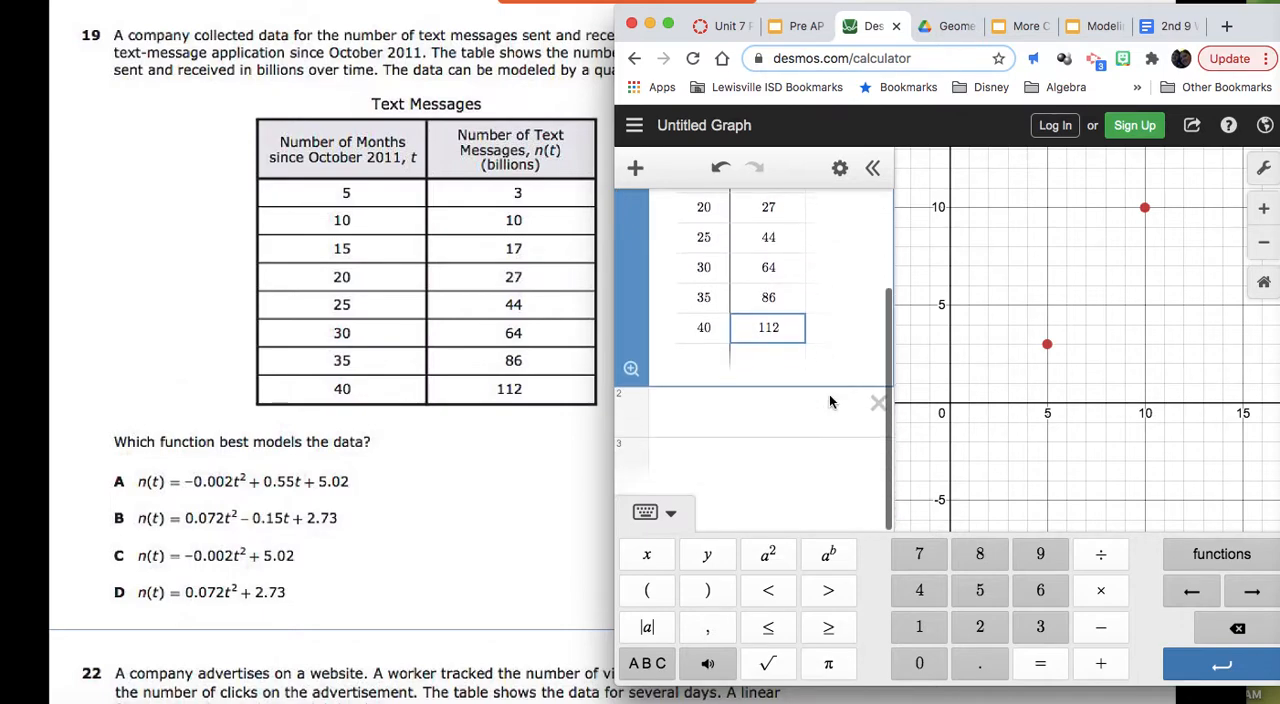
click(740, 415)
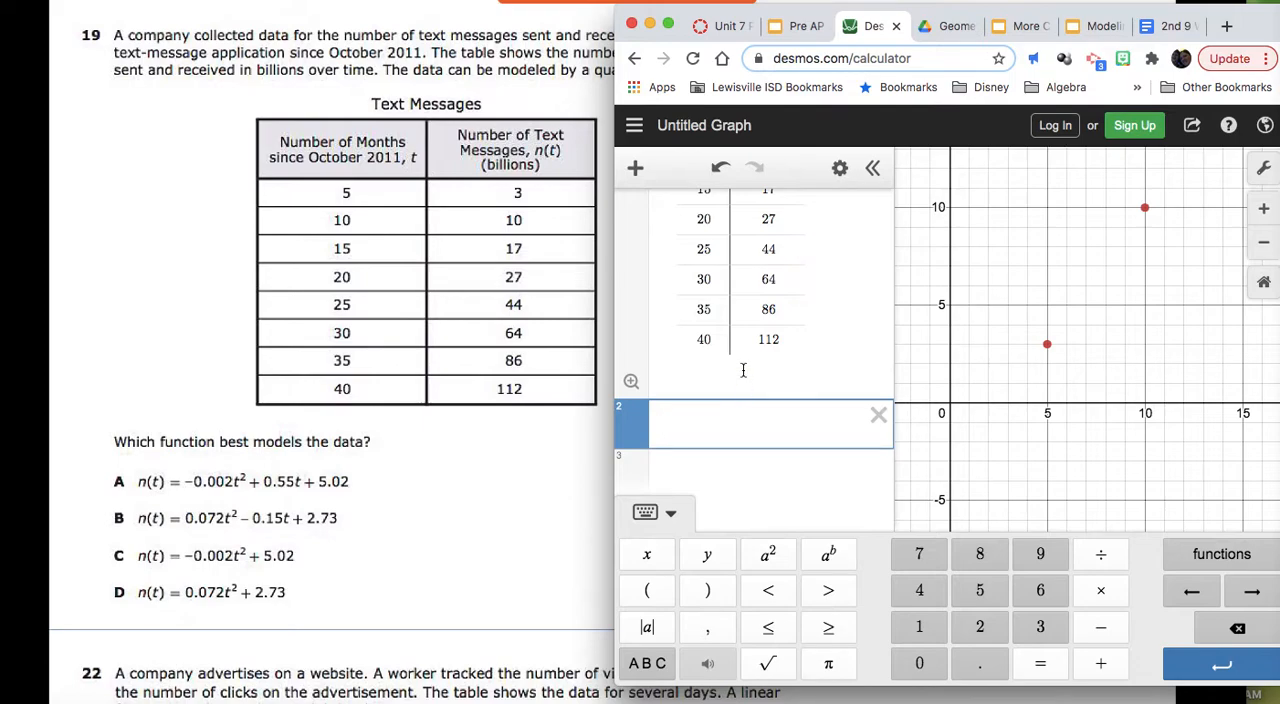
scroll(748, 370, up, 3)
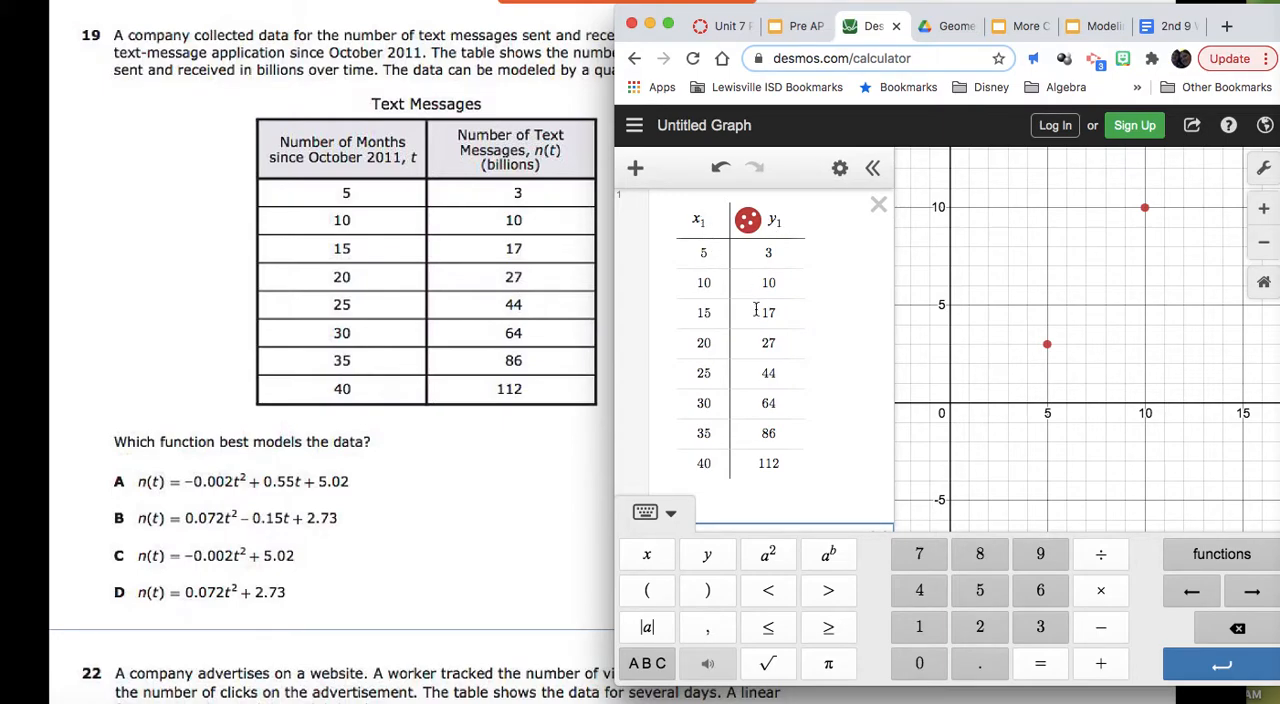
scroll(756, 309, down, 1)
scroll(756, 309, down, 3)
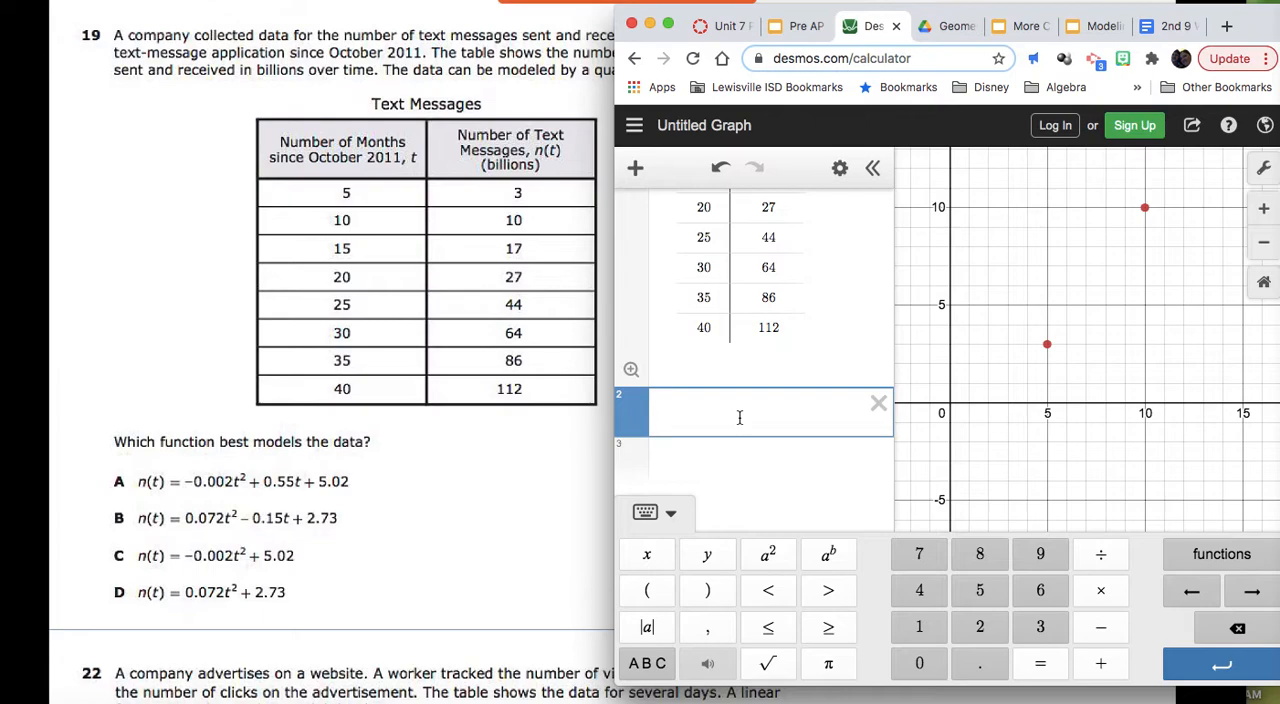
text(y_1)
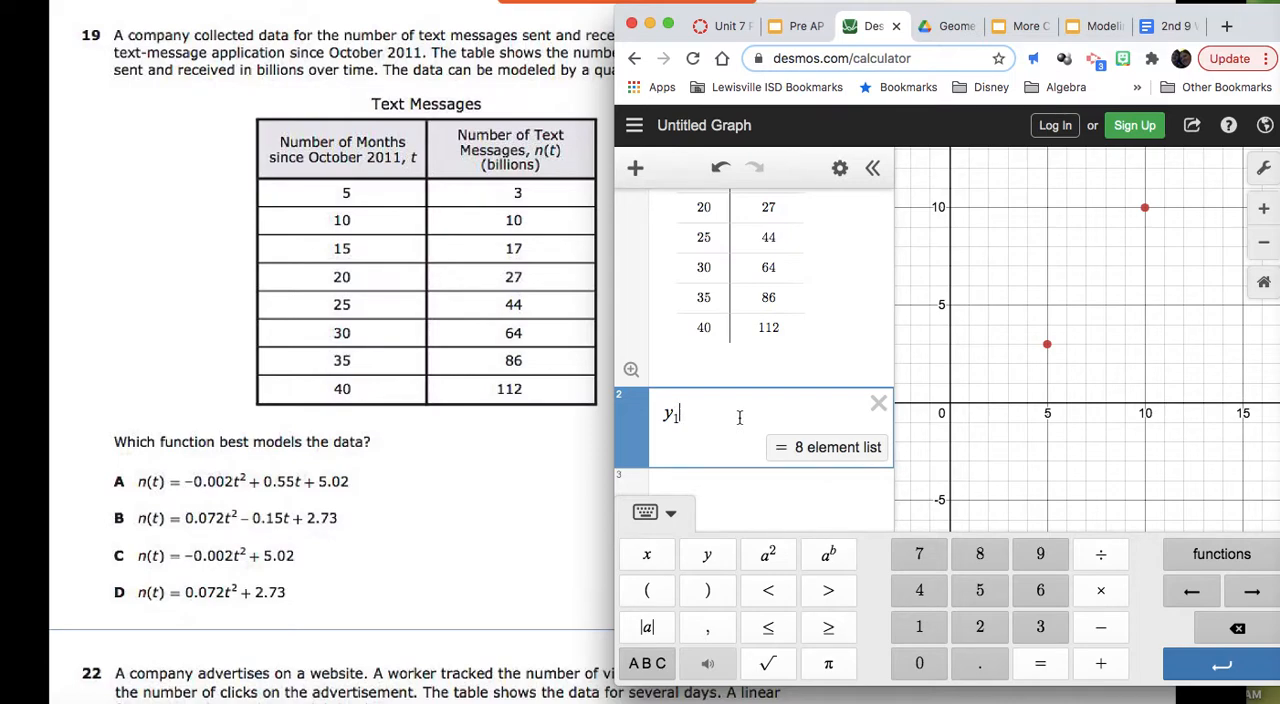
click(648, 665)
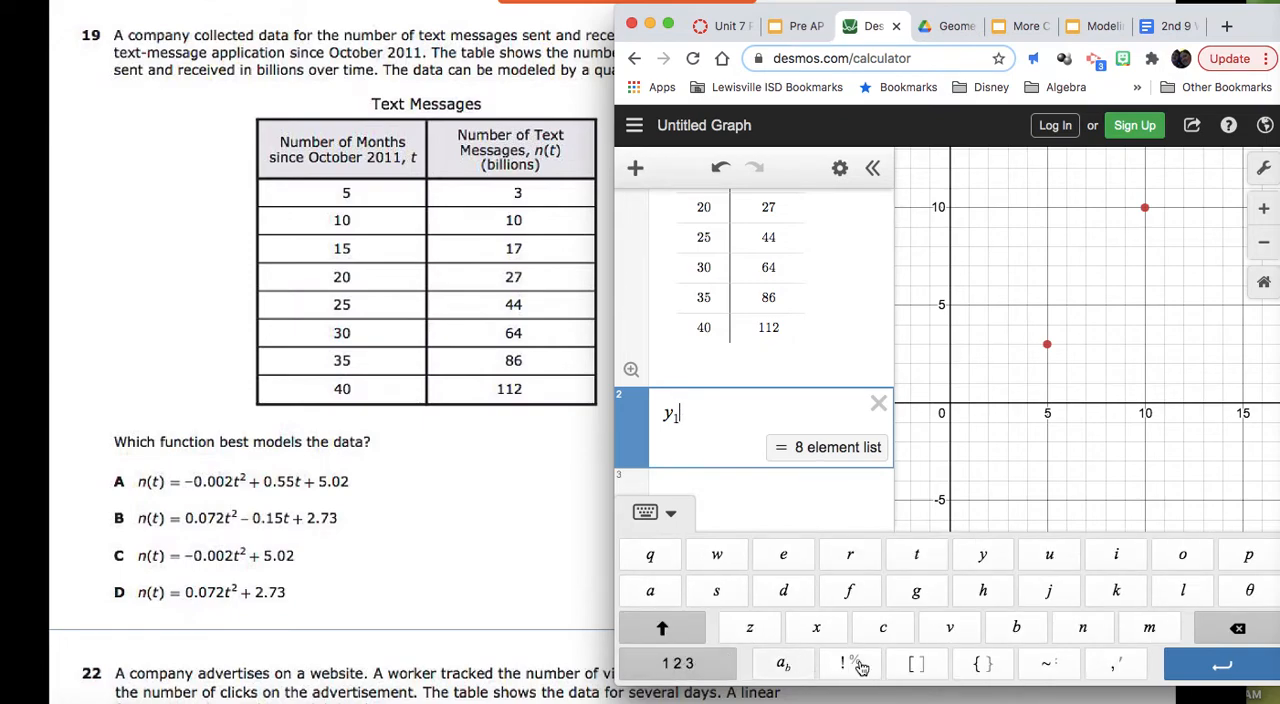
click(1048, 668)
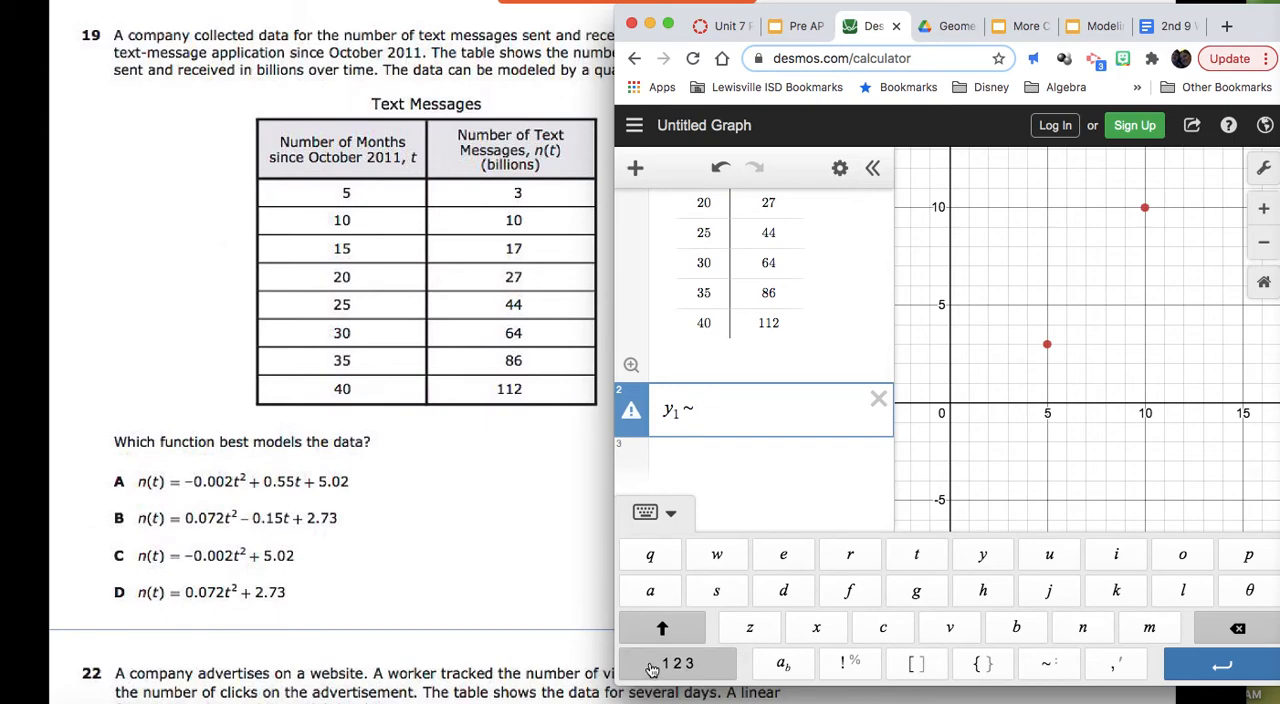
Step: Enter the quadratic term ax₁² after the tilde in the regression expression
click(649, 591)
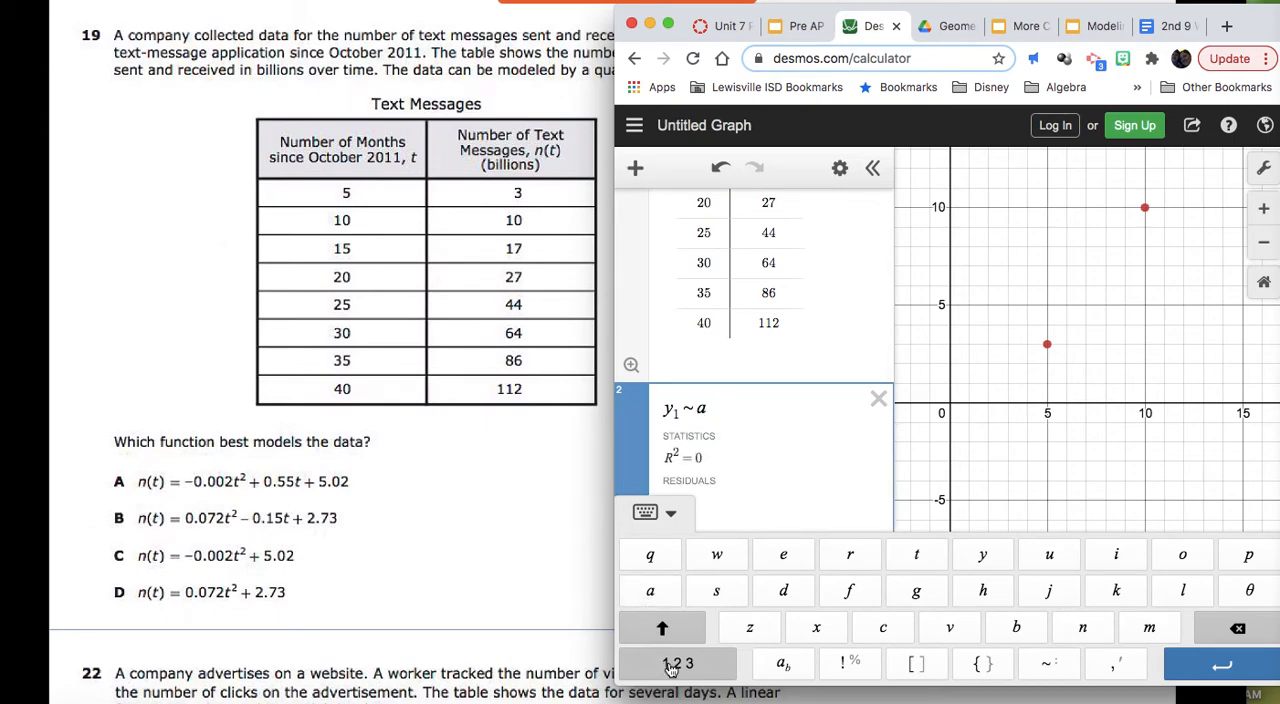
click(677, 663)
click(647, 554)
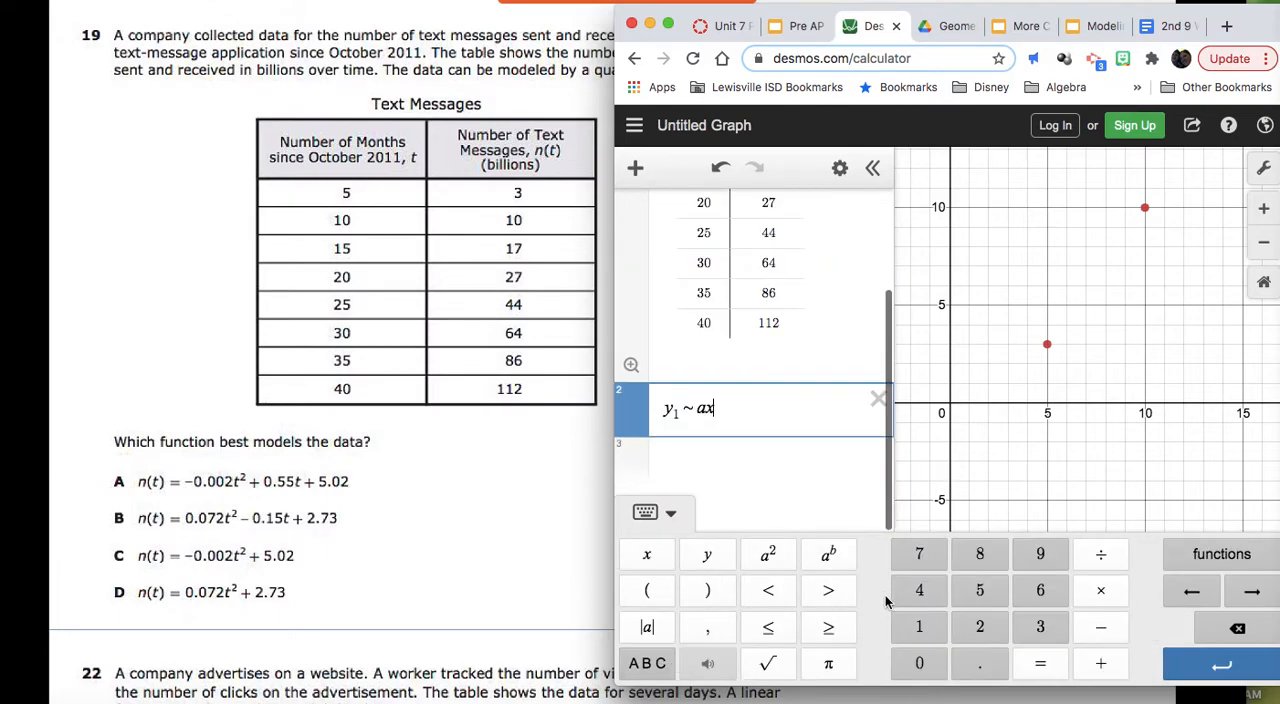
click(919, 627)
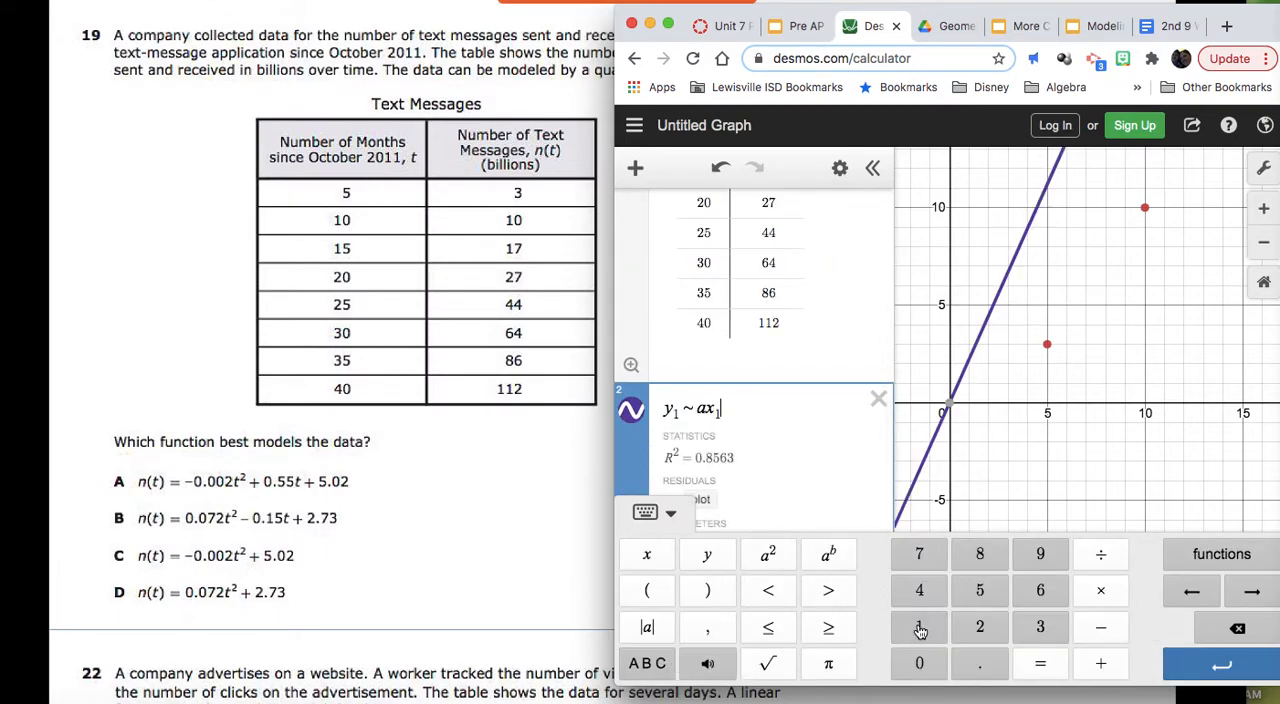
click(768, 558)
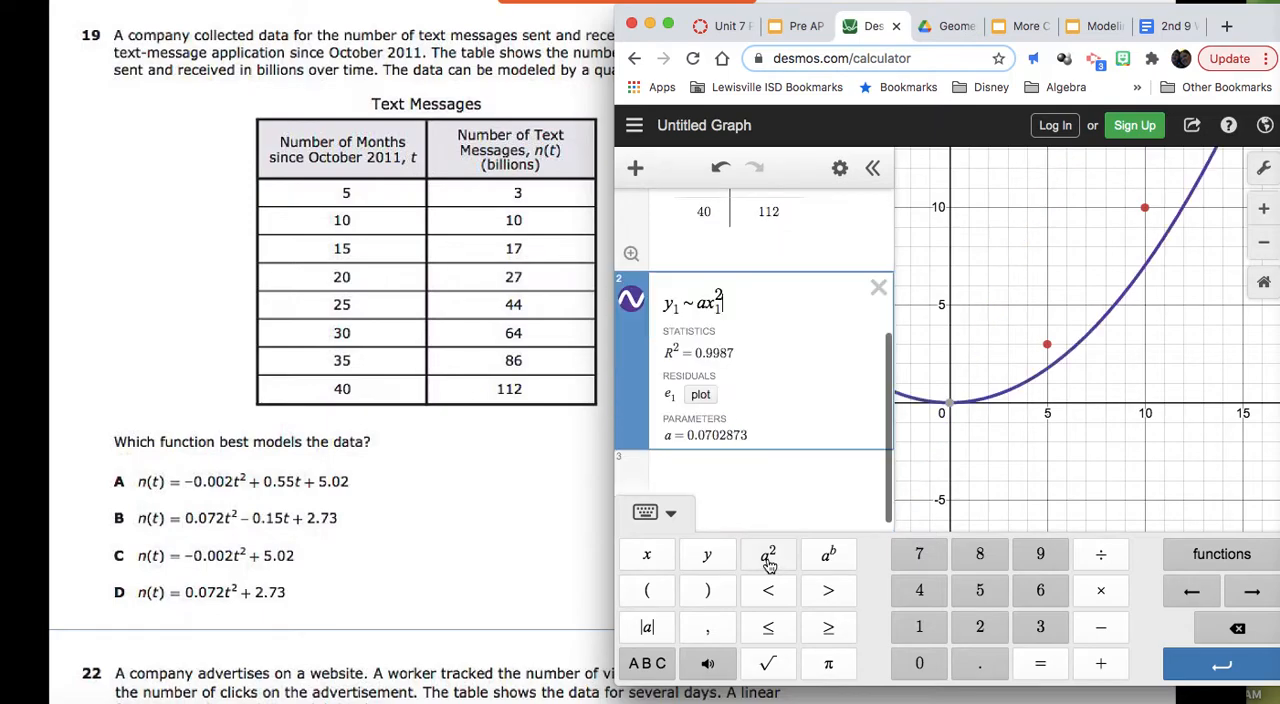
Step: Append + bx₁ + c to complete the quadratic regression model
click(1100, 663)
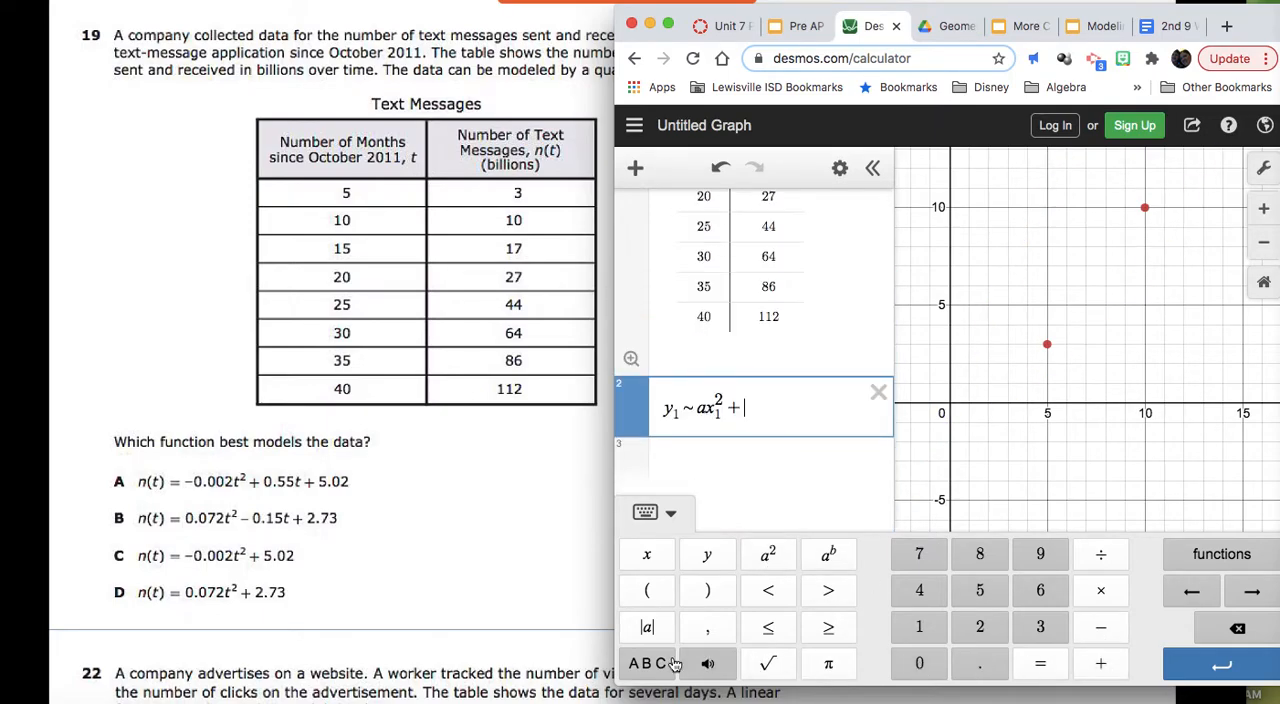
click(650, 663)
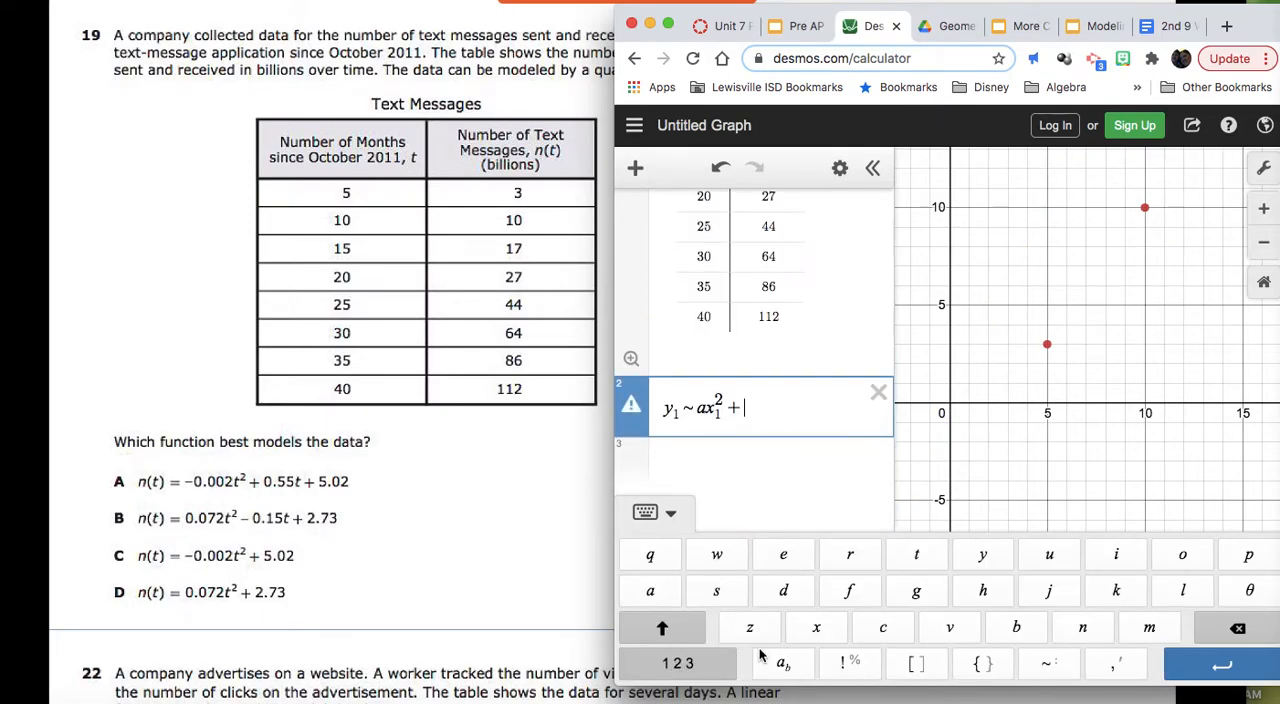
click(1012, 628)
click(677, 663)
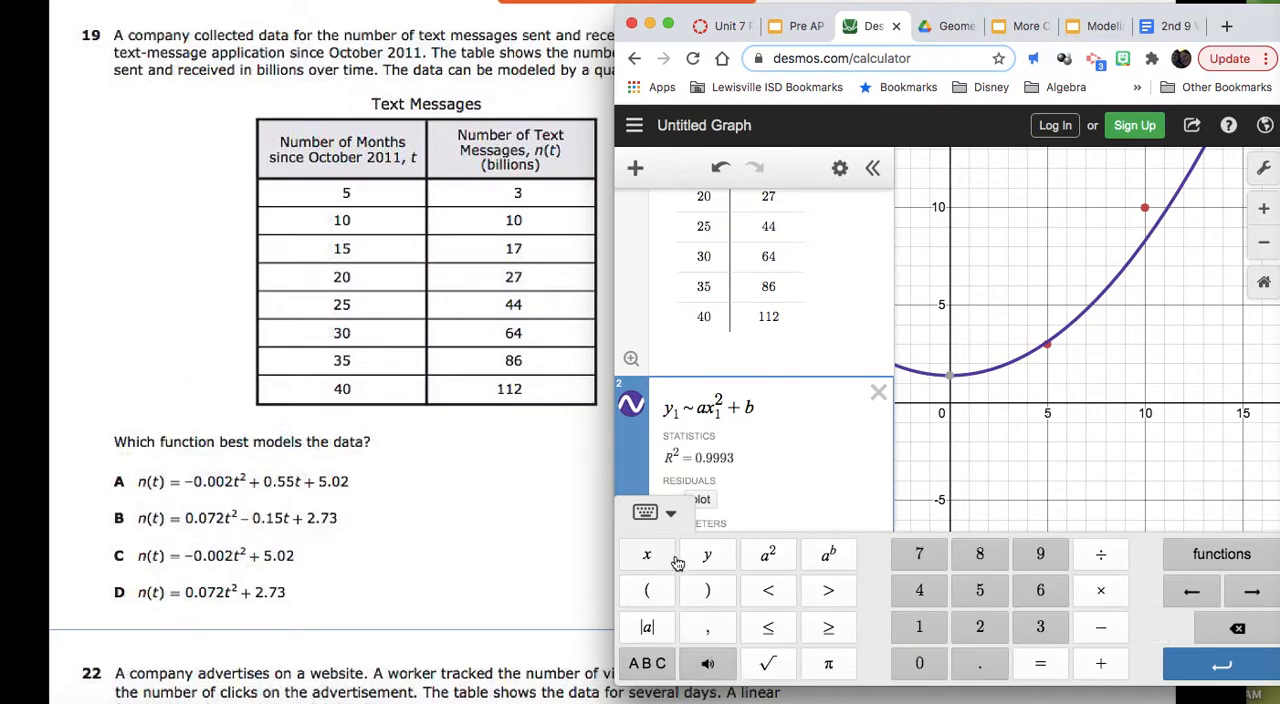
click(665, 558)
click(925, 627)
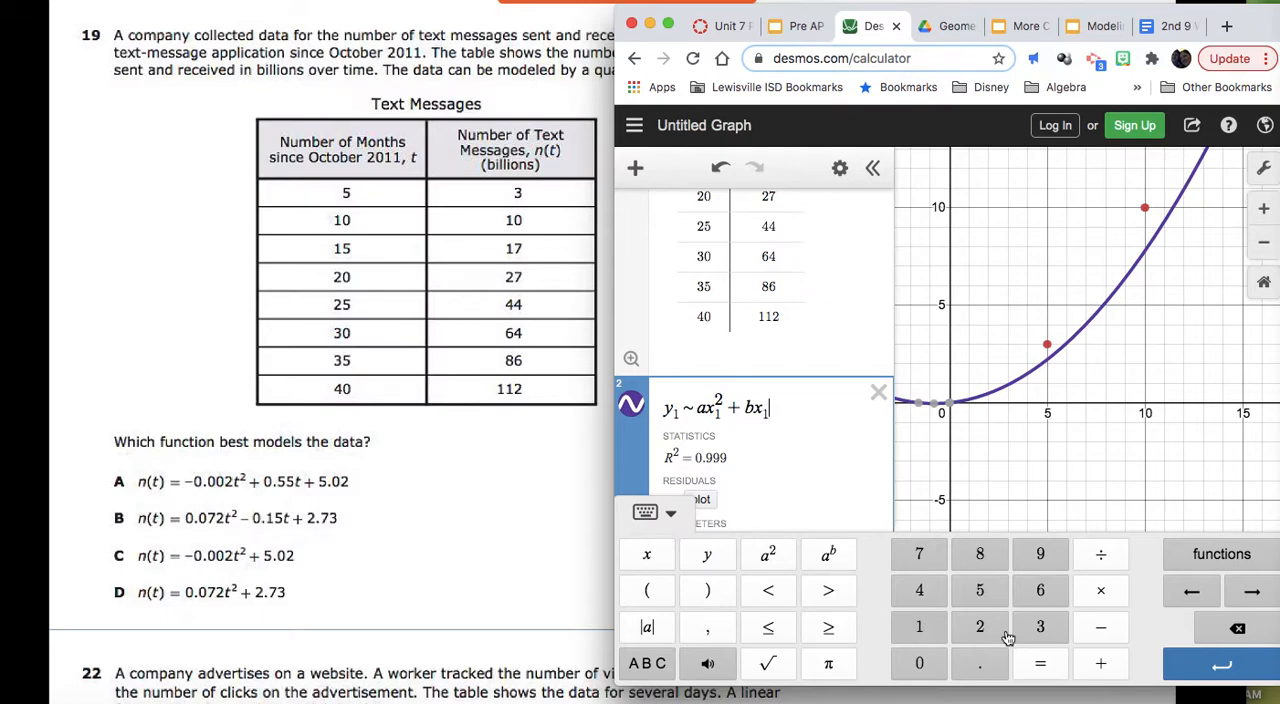
click(1095, 663)
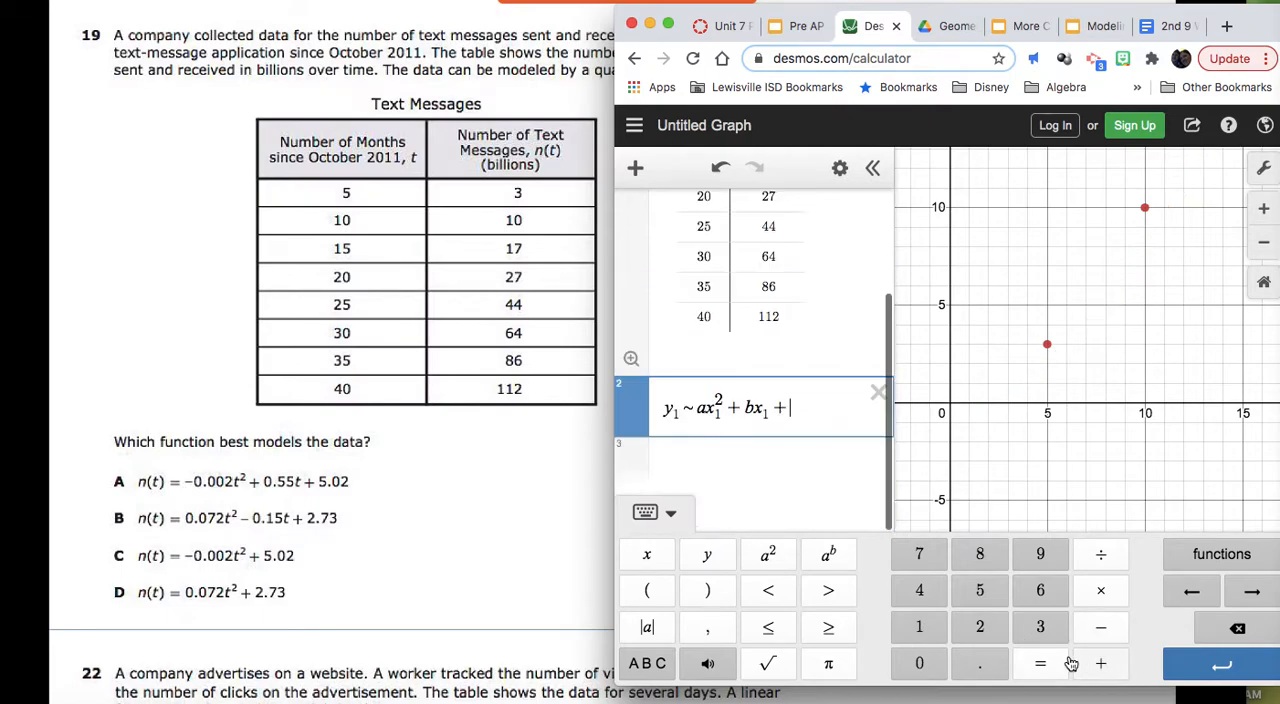
click(647, 663)
click(872, 624)
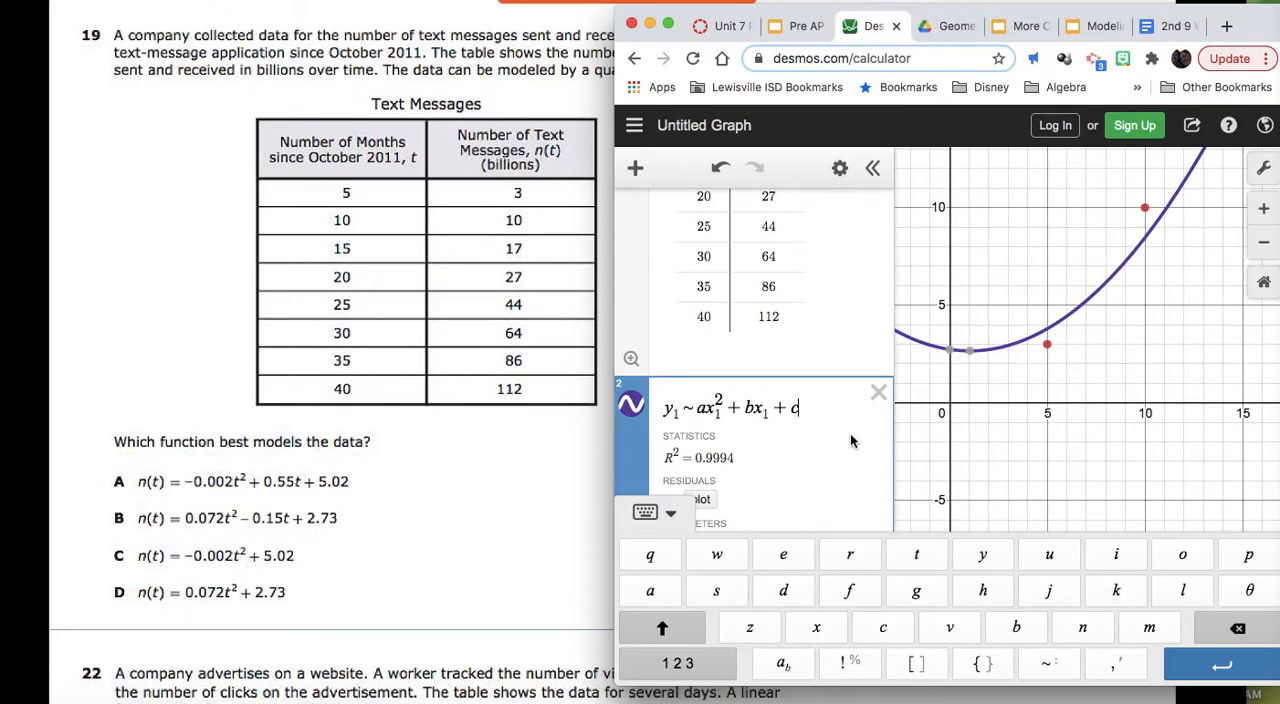
Step: Compare the quadratic regression's parameters with the answer choices and go to the bacteria colony problem
scroll(850, 433, down, 2)
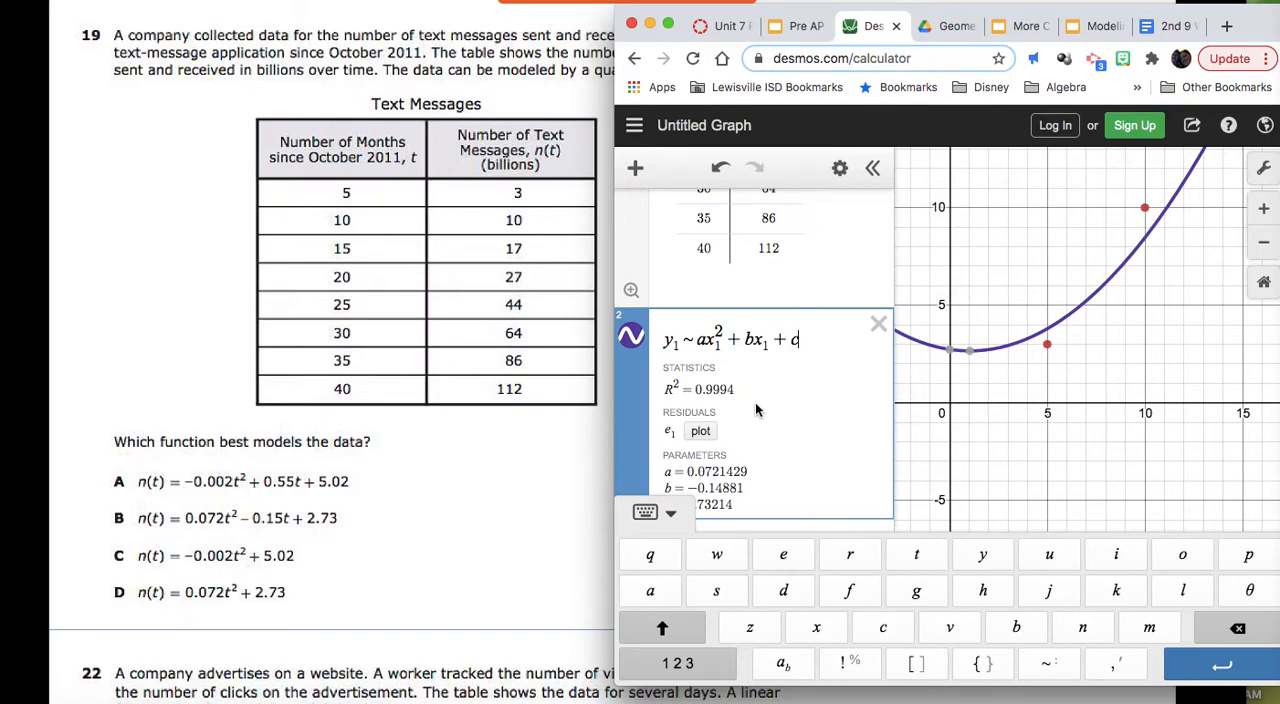
scroll(755, 402, down, 2)
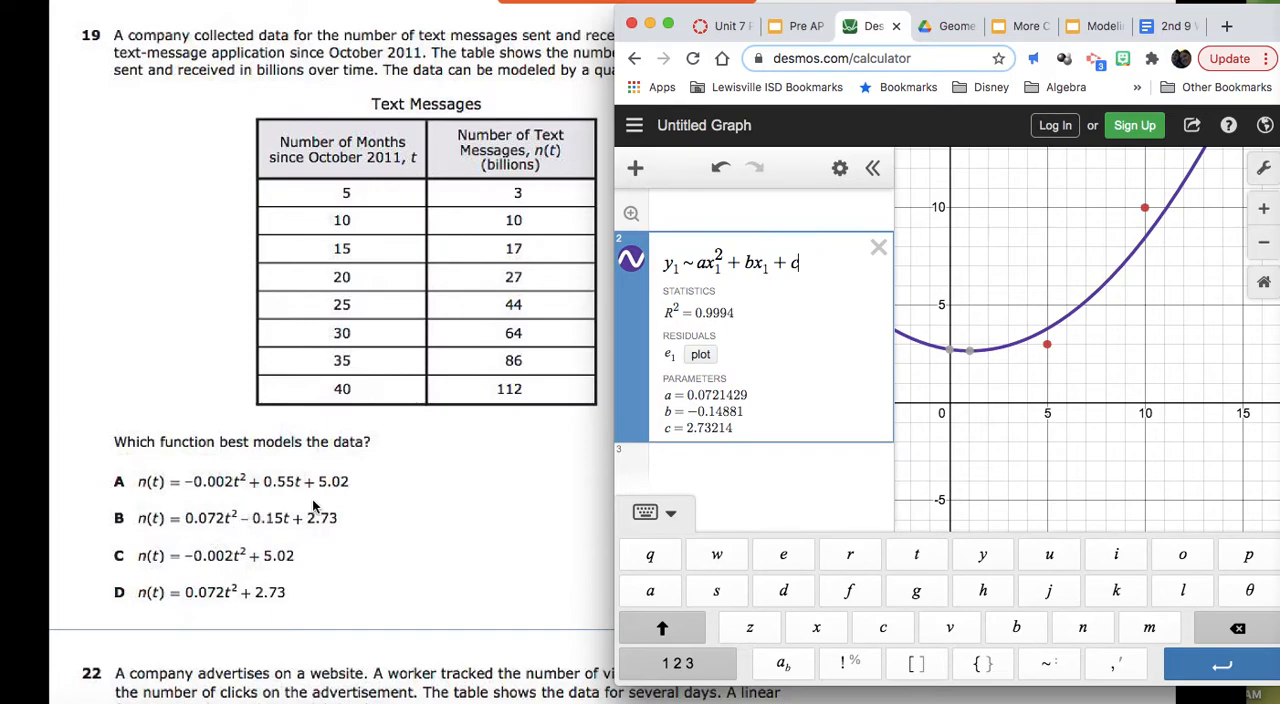
scroll(312, 505, down, 15)
scroll(312, 505, up, 5)
scroll(312, 505, down, 10)
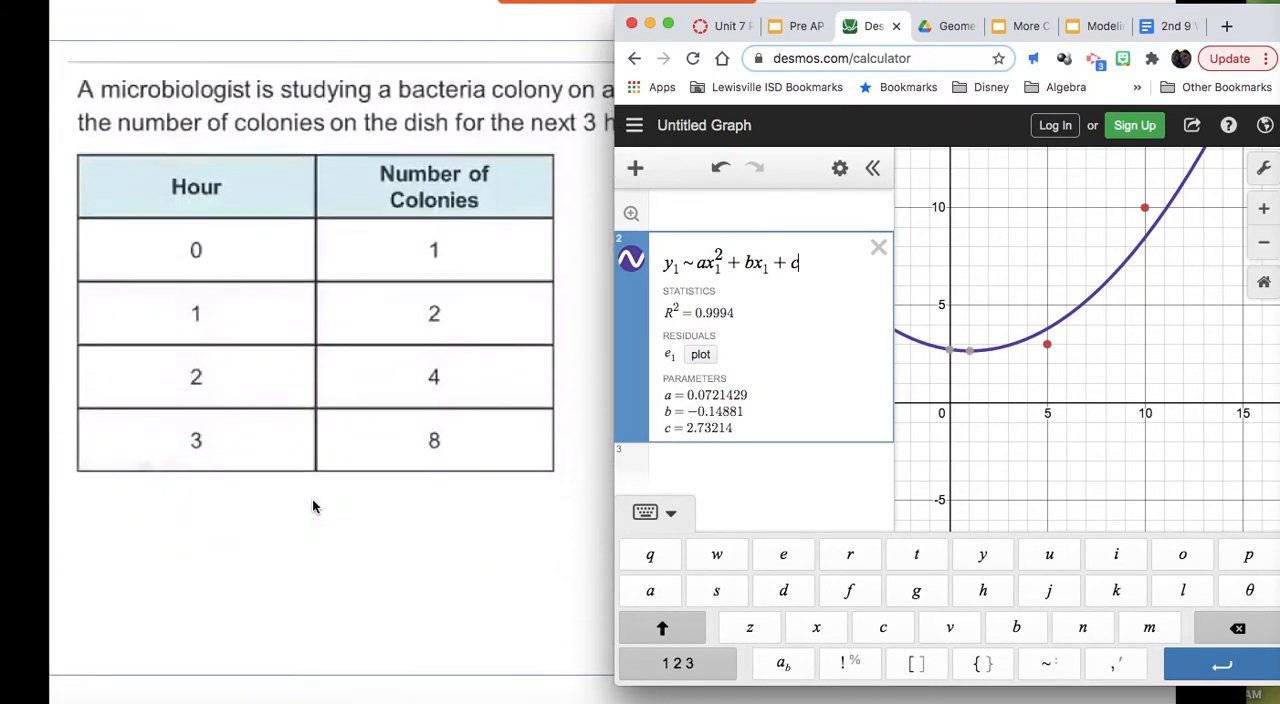
scroll(312, 505, down, 1)
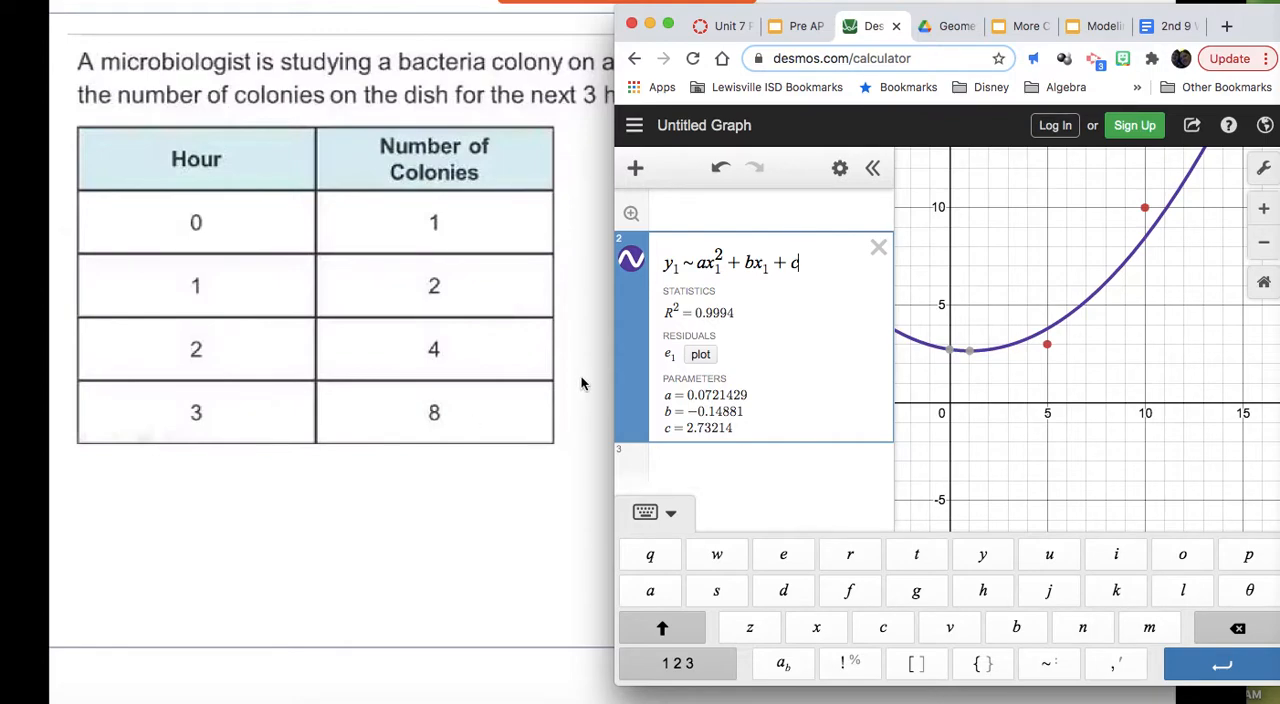
Step: Delete the quadratic regression and the text-message table, and insert a new empty table
click(878, 247)
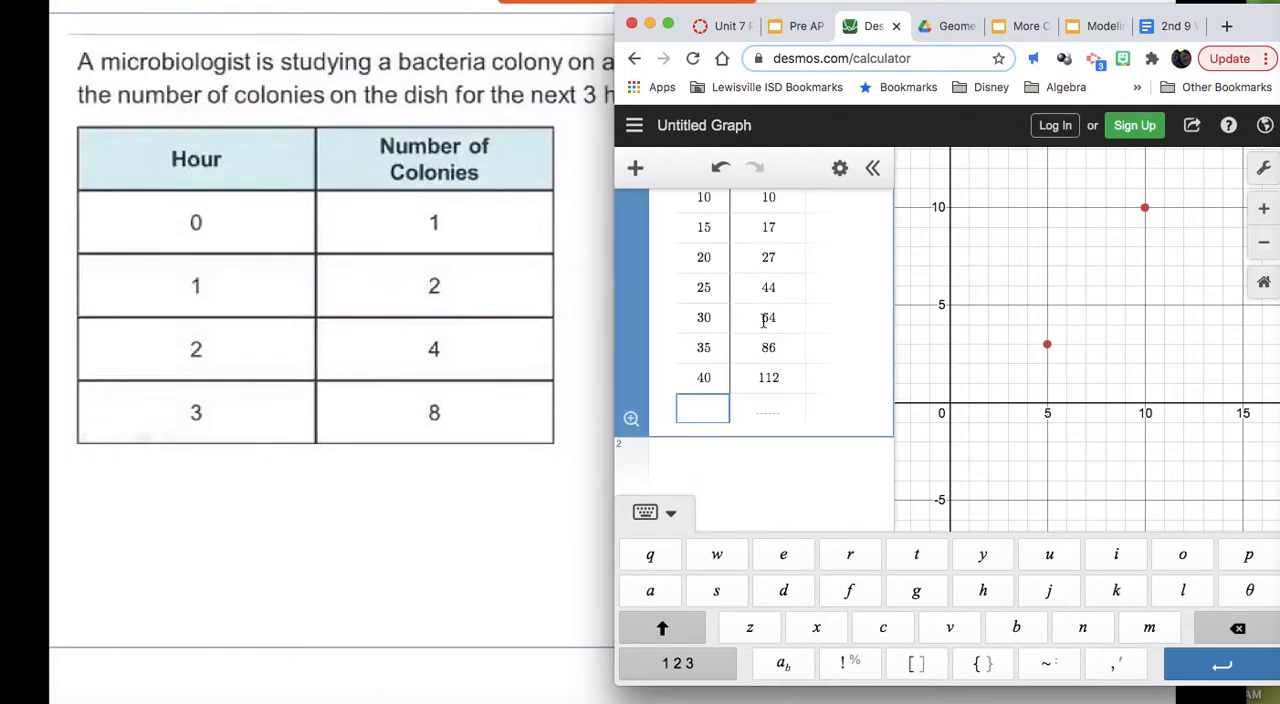
scroll(764, 318, up, 2)
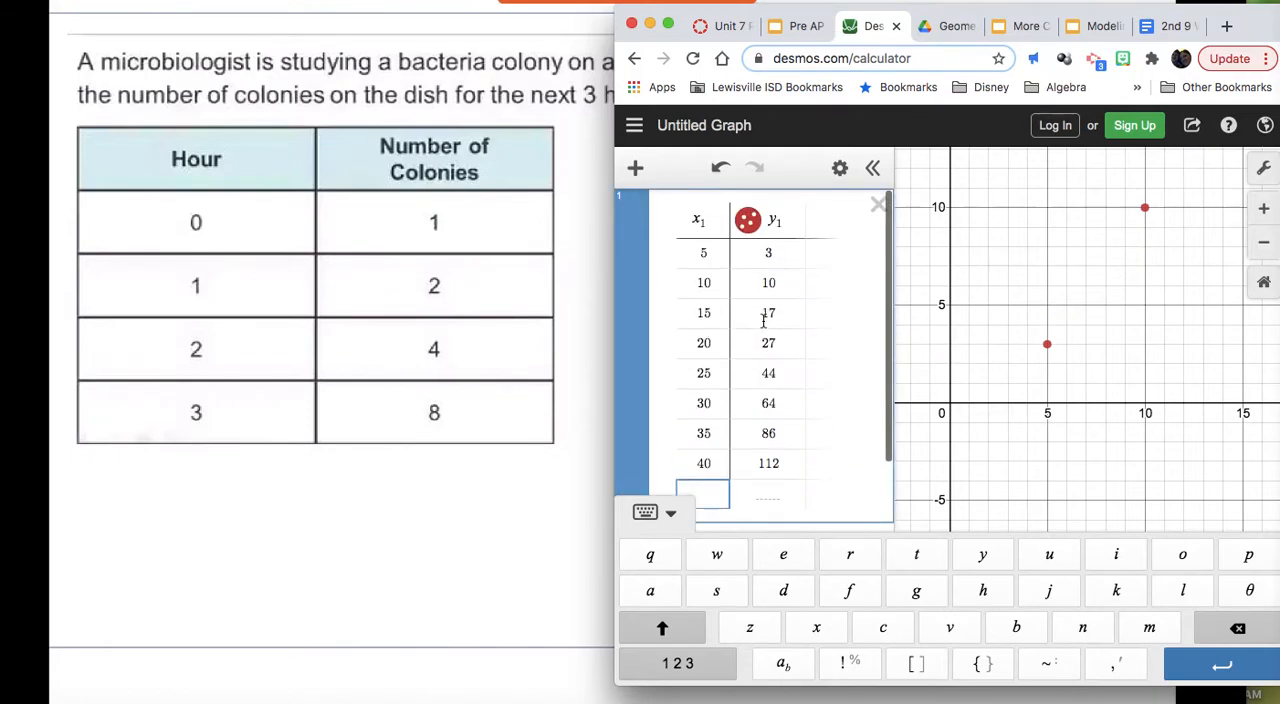
click(877, 206)
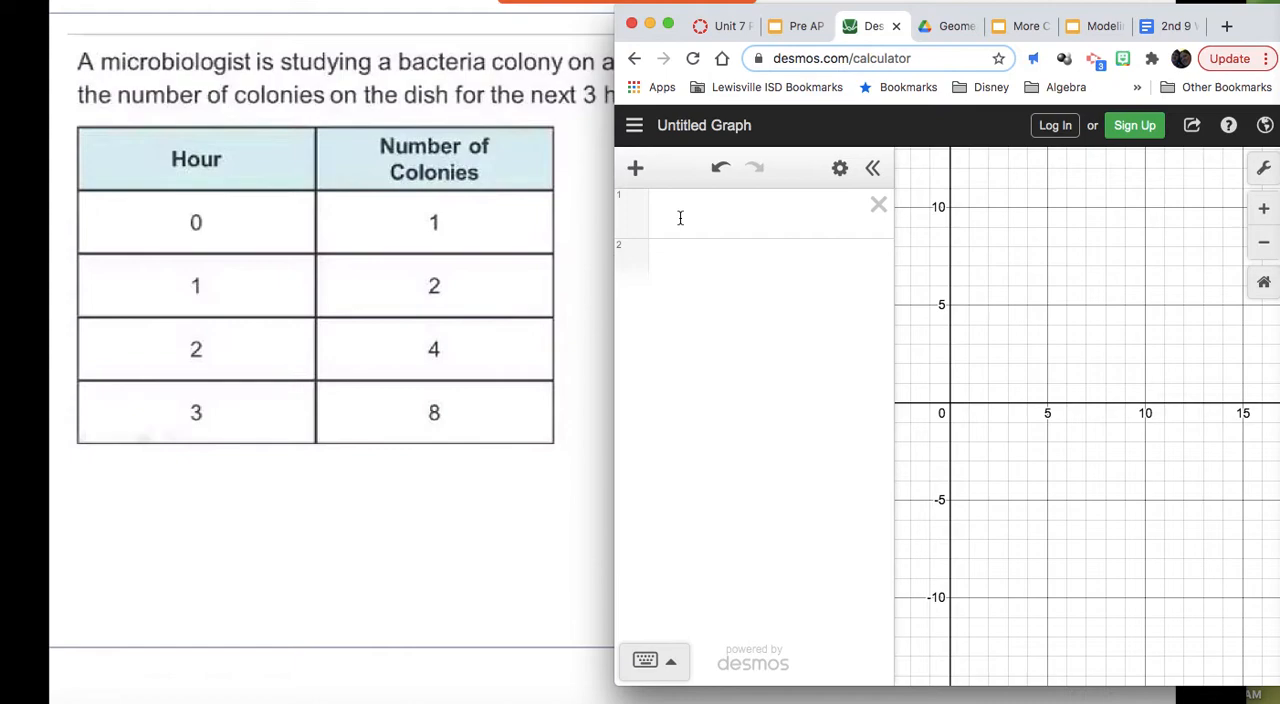
click(636, 171)
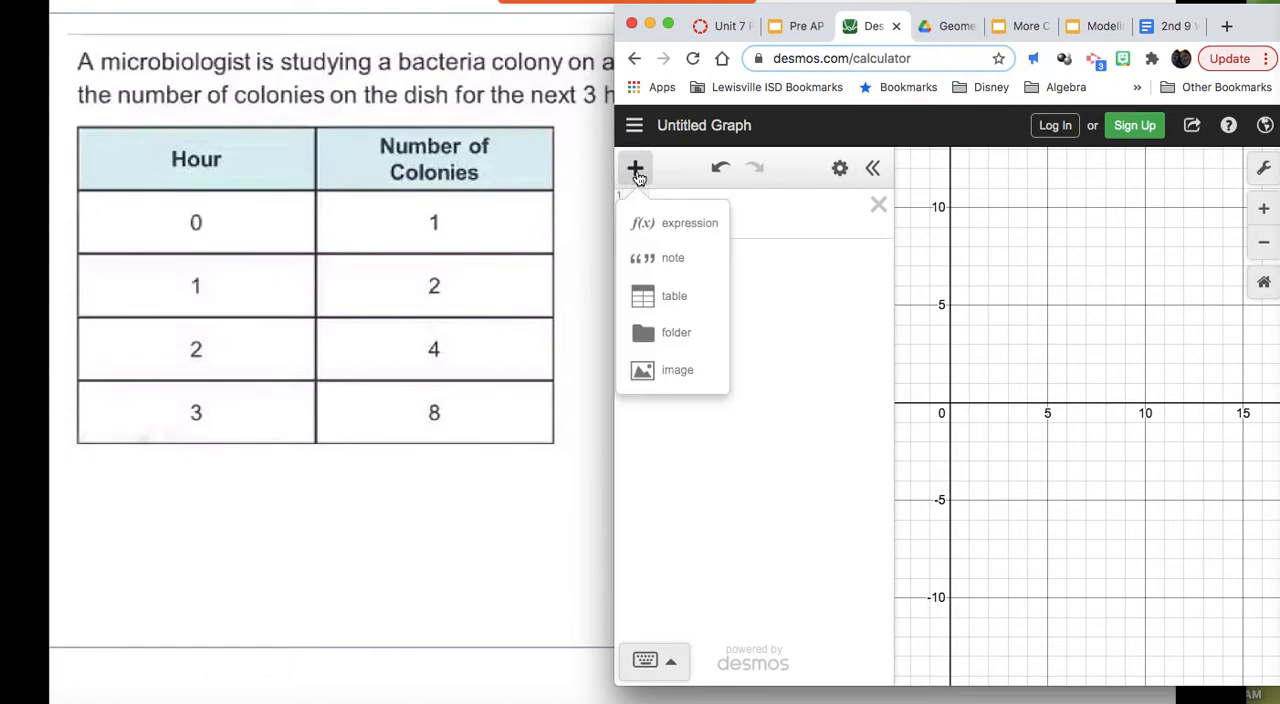
click(662, 297)
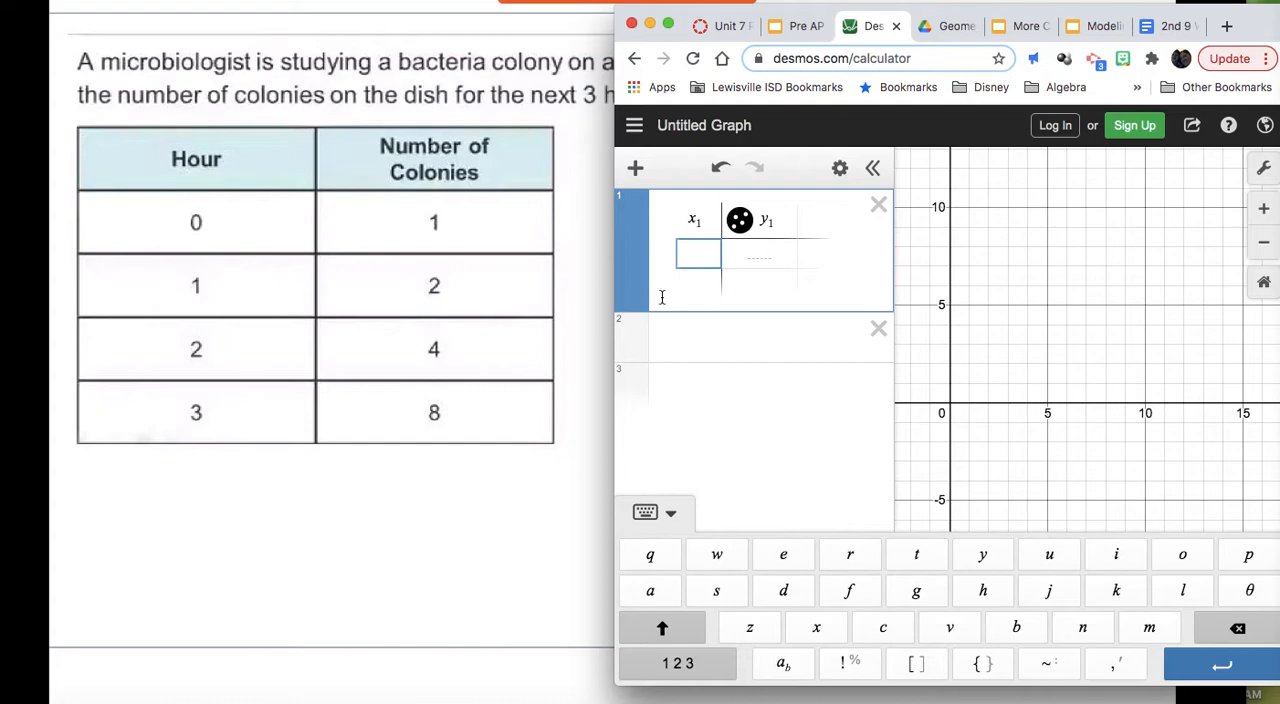
Step: Enter the first two bacteria data pairs in the table: x 0, y 1 and x 1, y 2
text(0)
key(Tab)
text(1)
key(Return)
key(Left)
text(1)
key(Tab)
text(2)
key(Return)
key(Left)
Step: Complete the table with the data pairs x 2, y 4 and x 3, y 8
text(2)
key(Tab)
text(4)
key(Return)
key(Left)
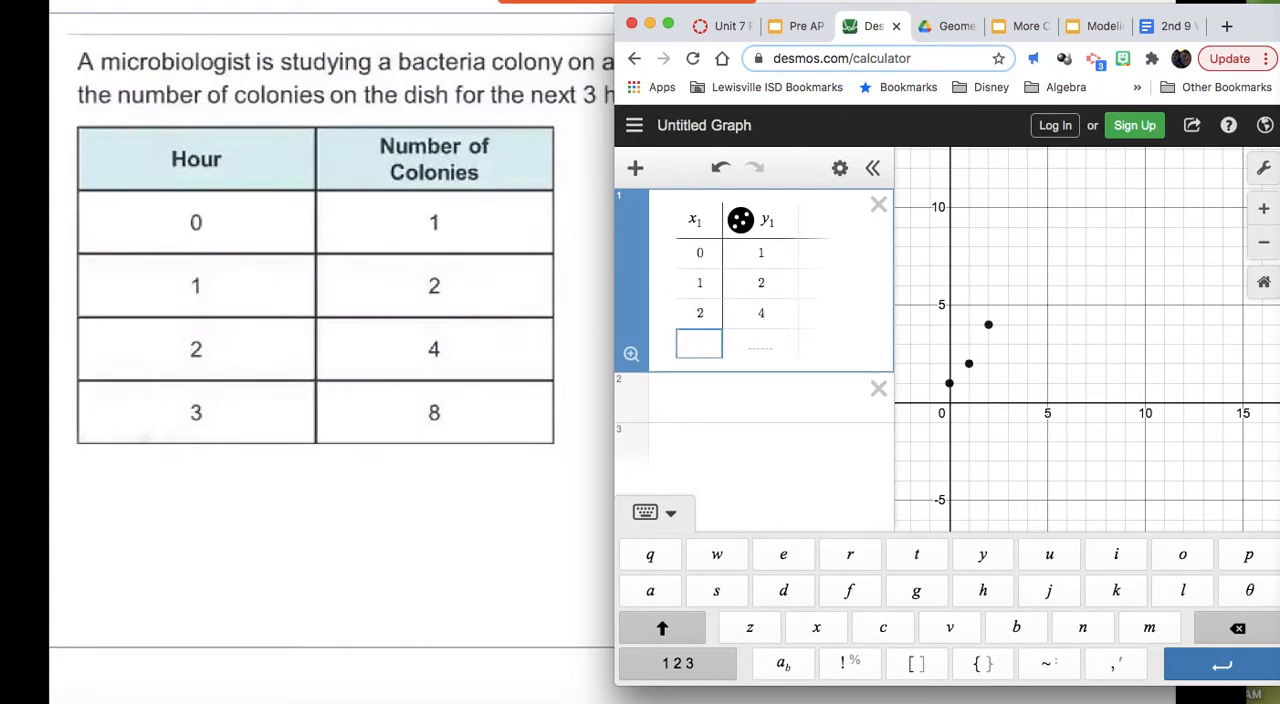
text(3)
key(Tab)
text(8)
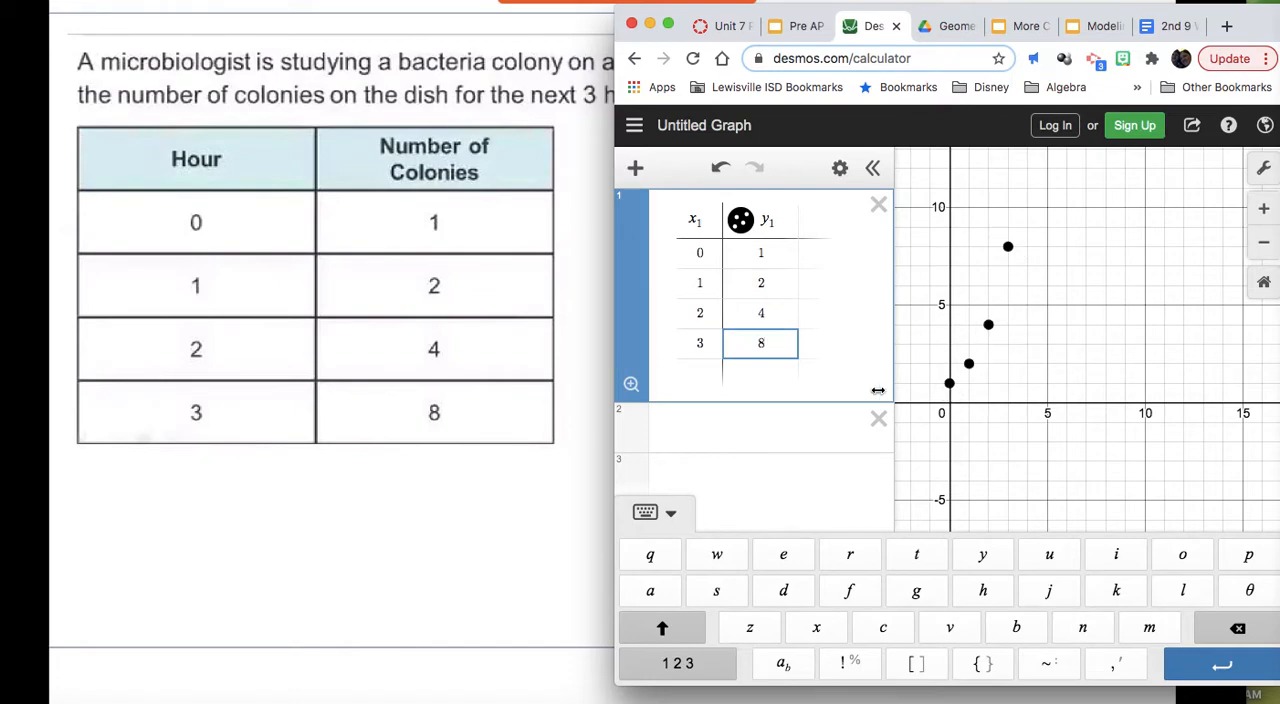
Step: Begin a regression for the bacteria data with y₁ ~ in the empty expression below the table
click(750, 424)
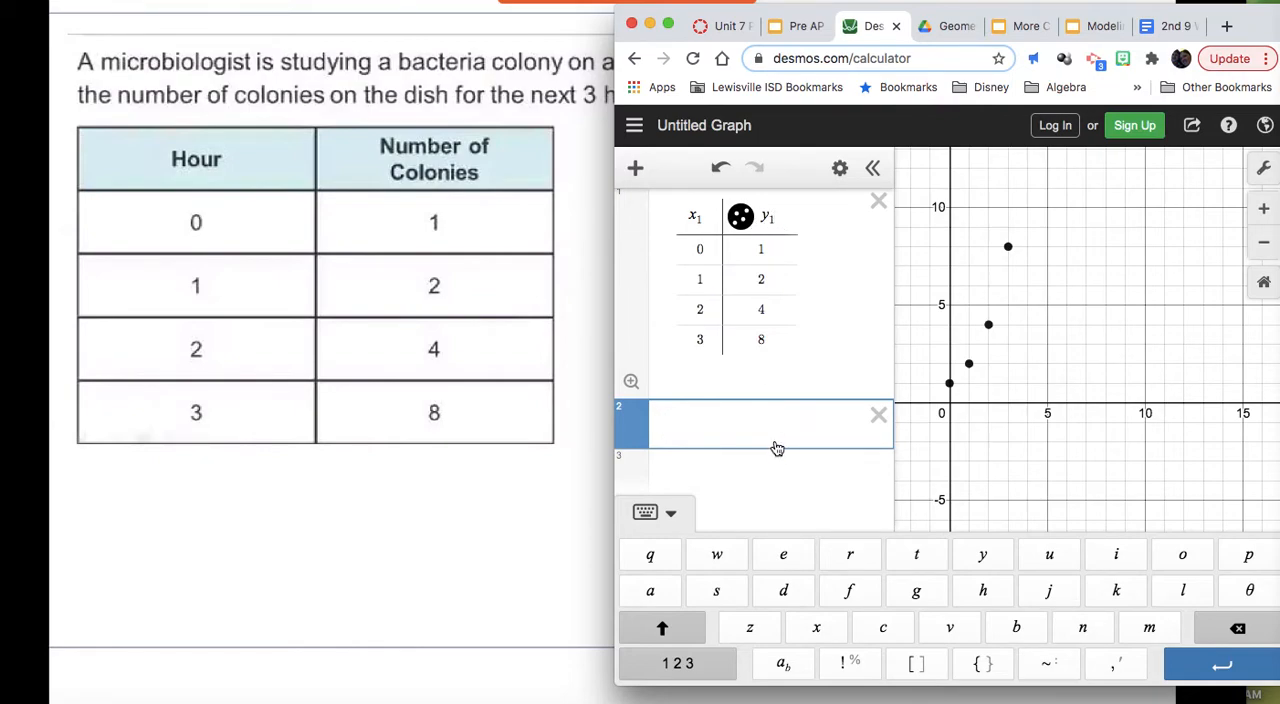
click(675, 663)
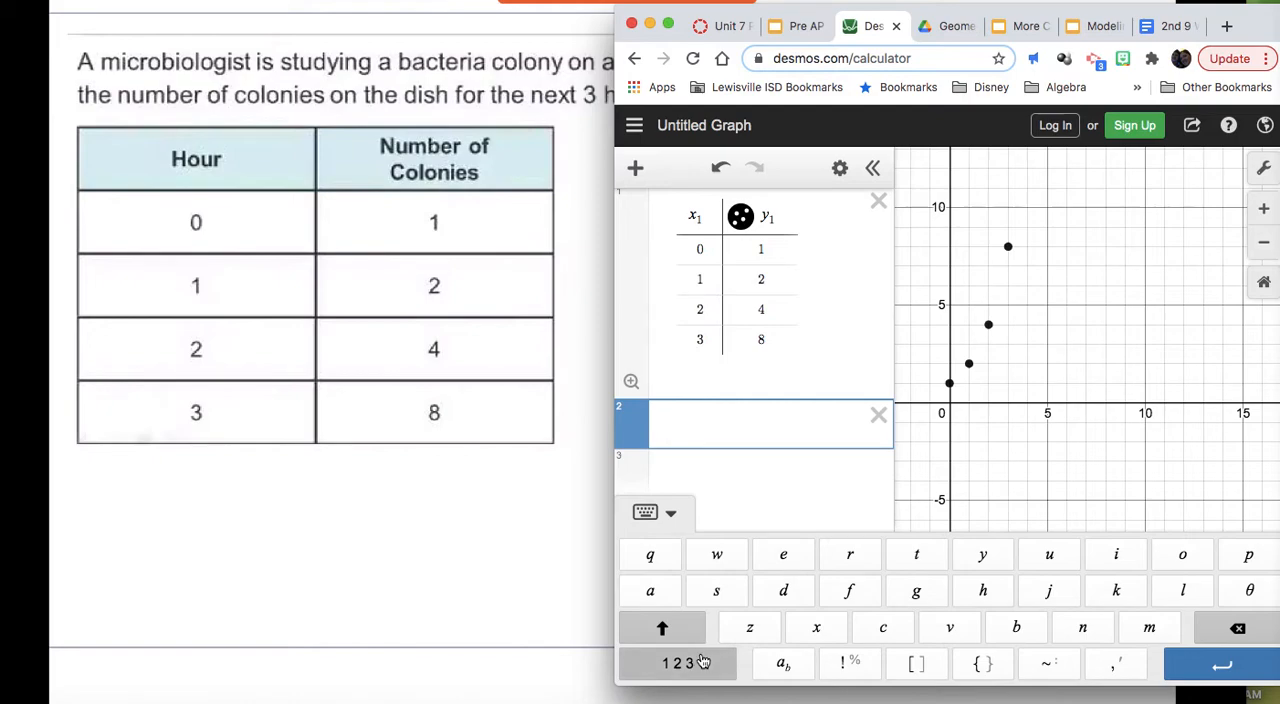
click(707, 554)
click(919, 627)
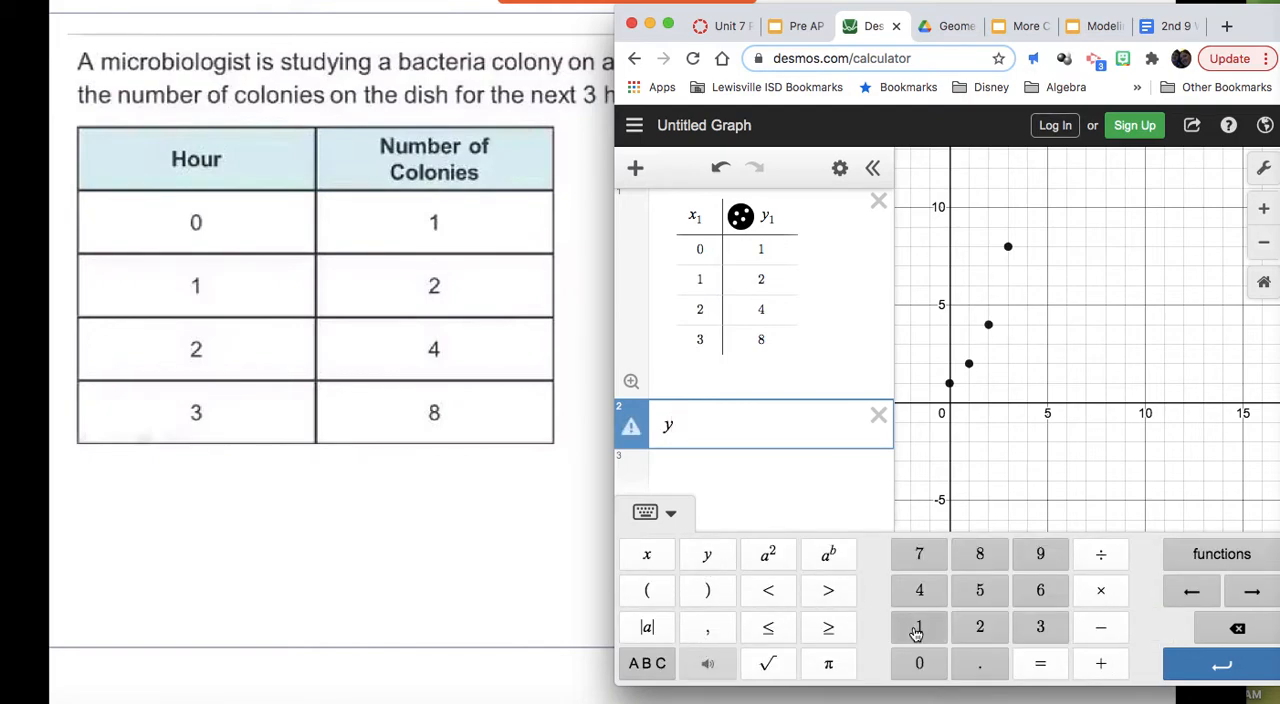
click(647, 663)
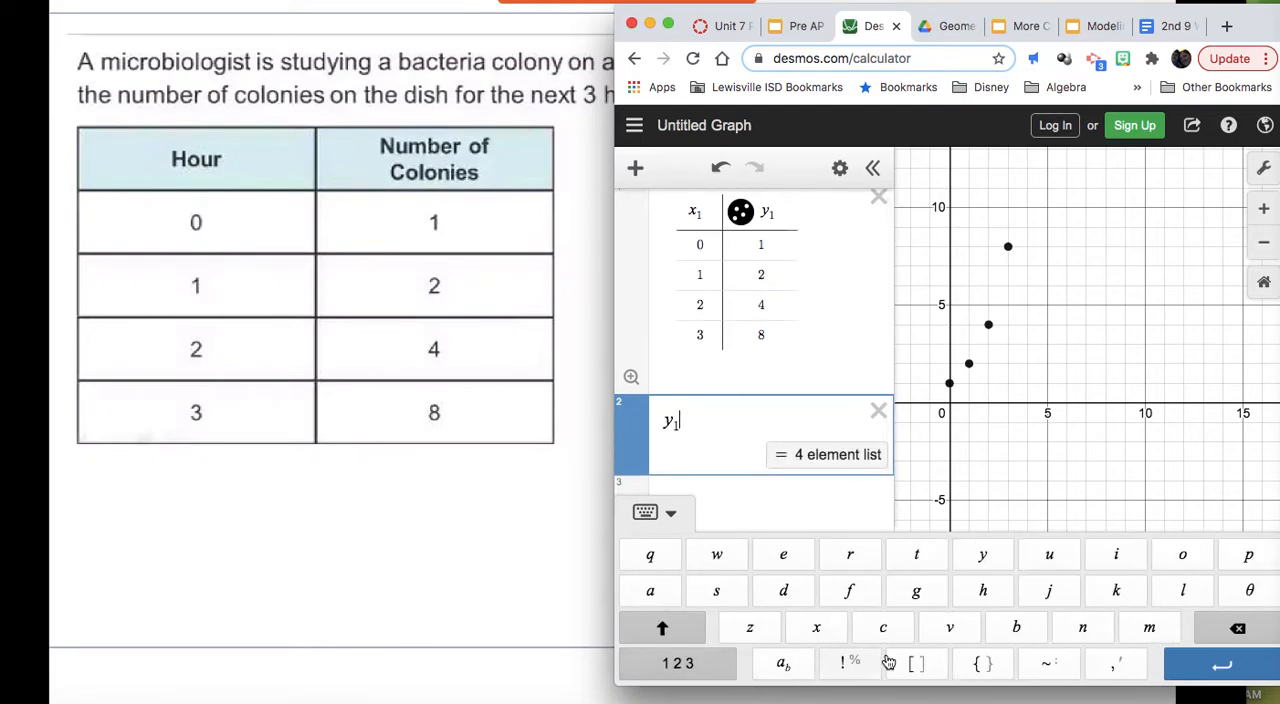
click(1038, 665)
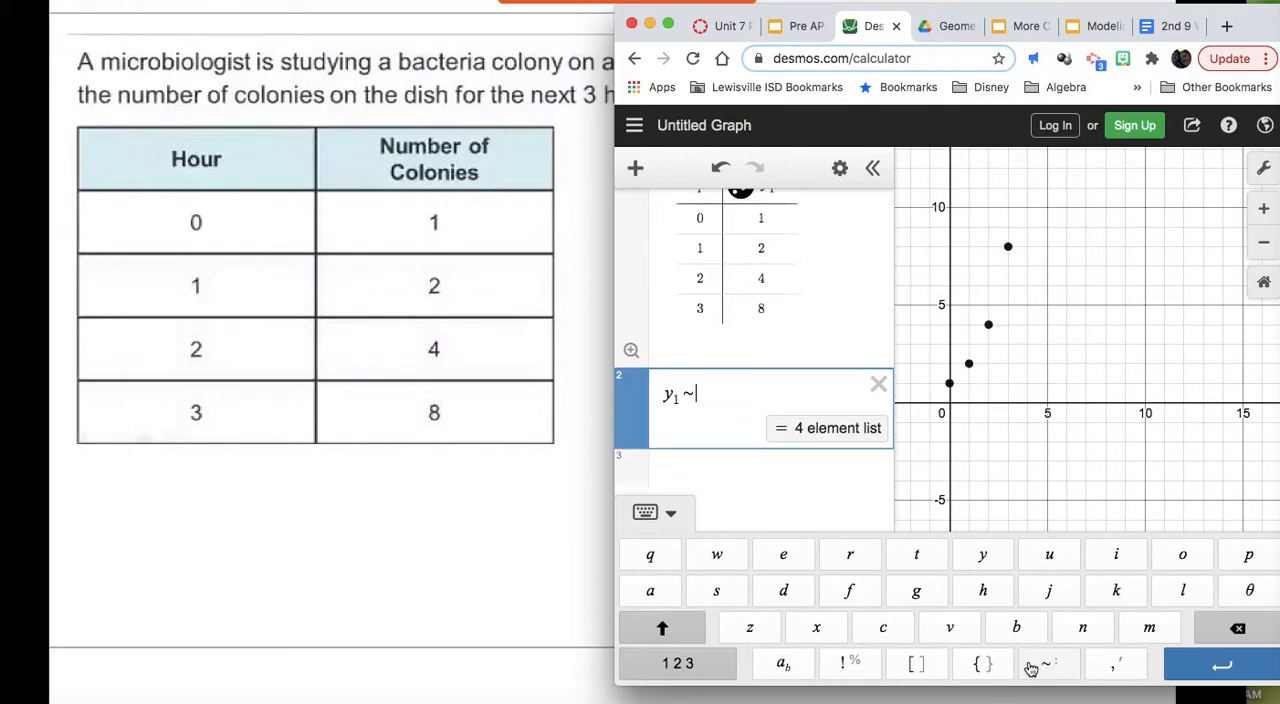
Step: Enter a(b) after the tilde as the base of the exponential model
click(676, 663)
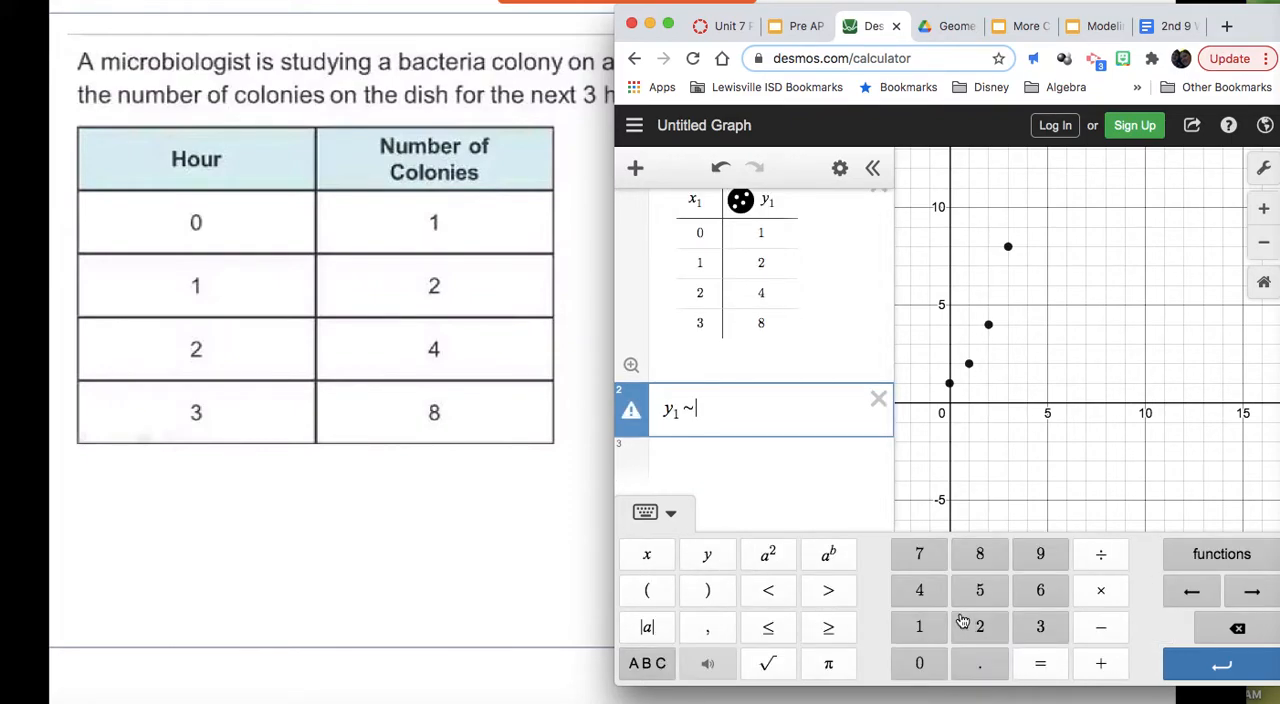
click(650, 663)
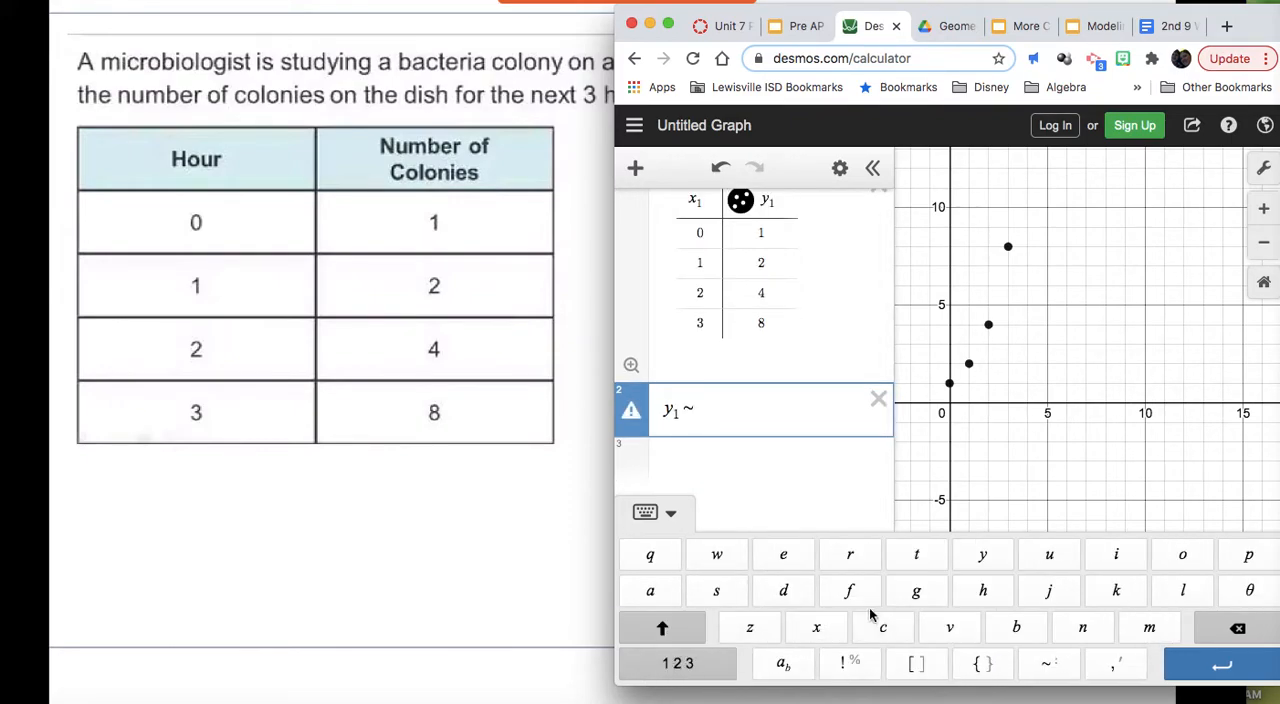
click(652, 592)
click(672, 664)
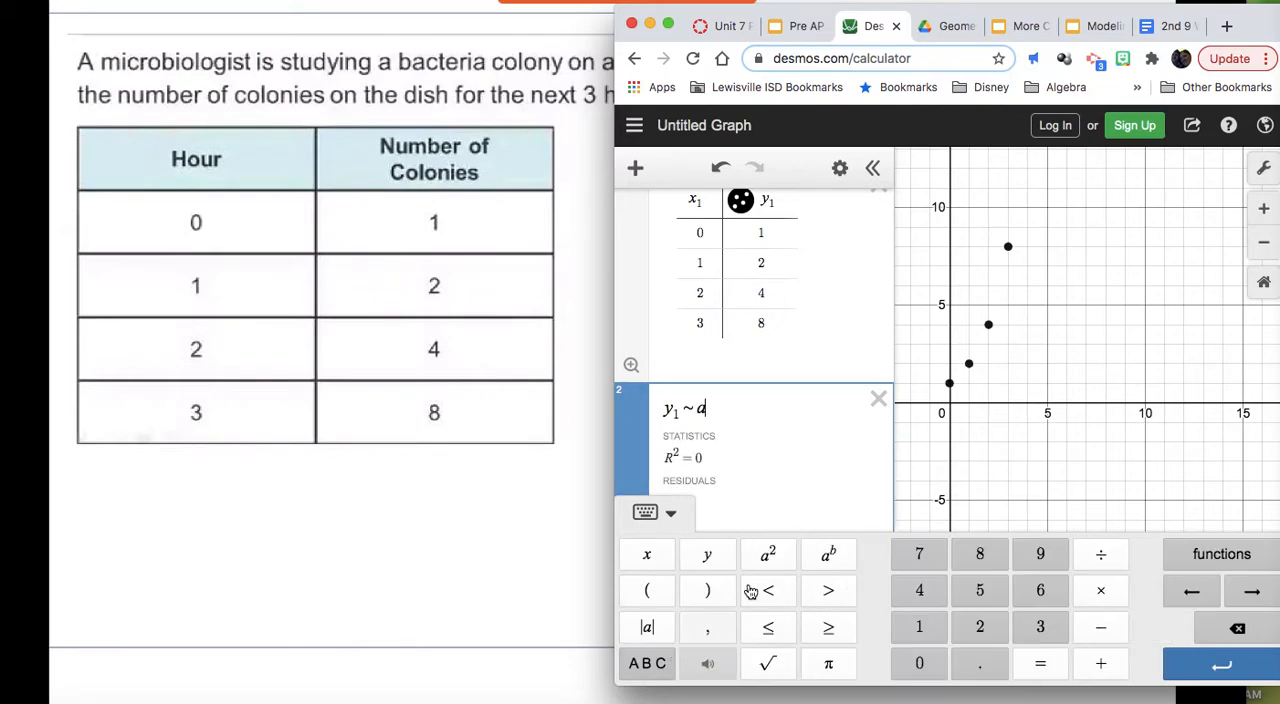
click(647, 590)
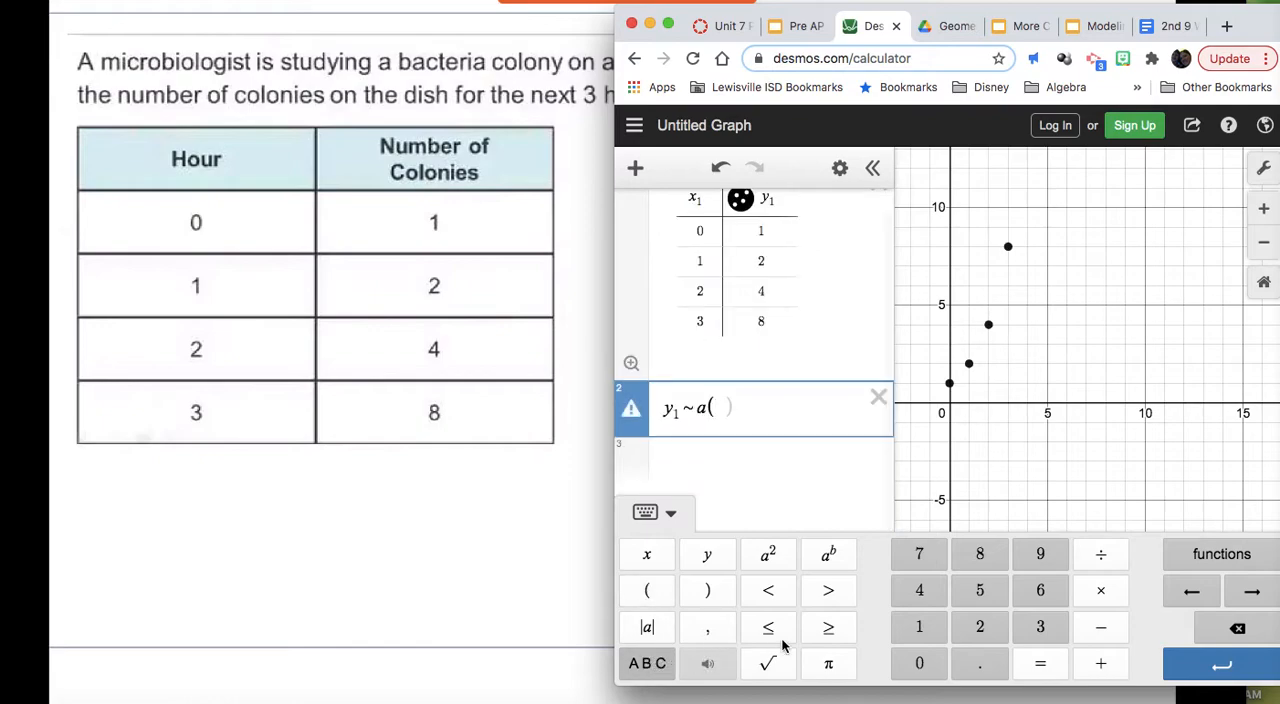
click(647, 664)
click(1032, 628)
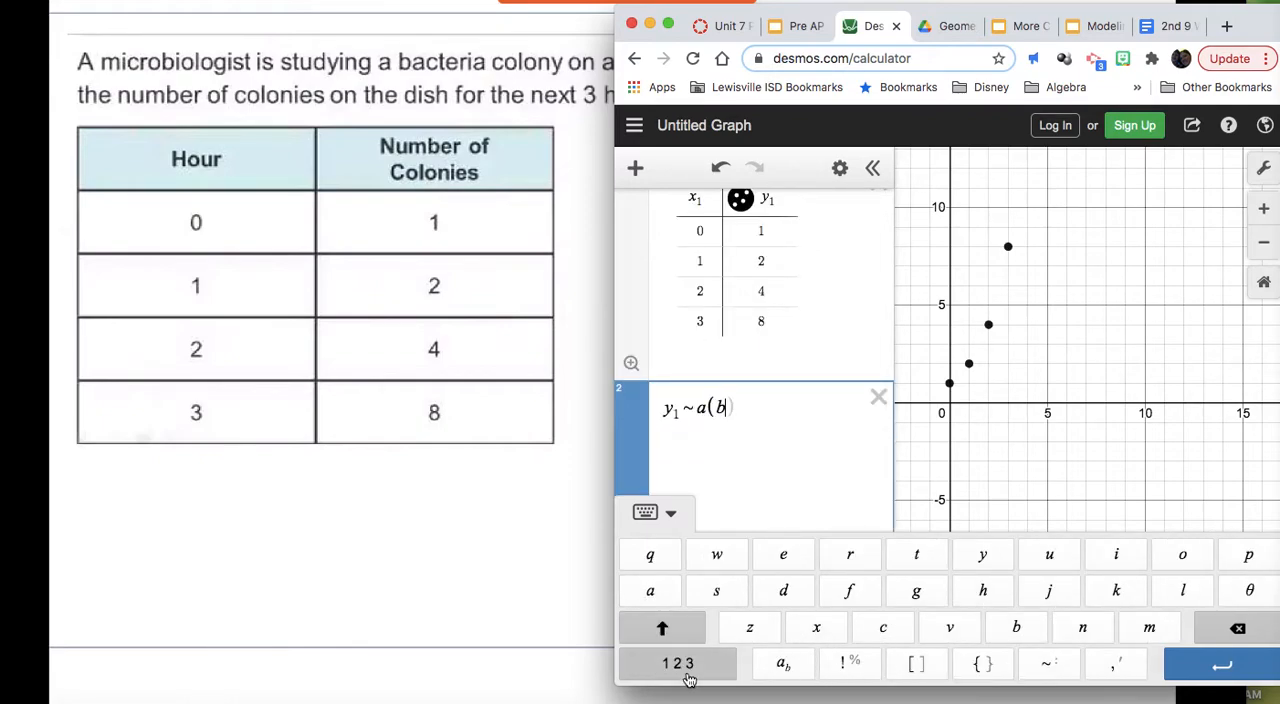
Step: Raise (b) to the exponent x₁ to complete the exponential regression model
click(678, 666)
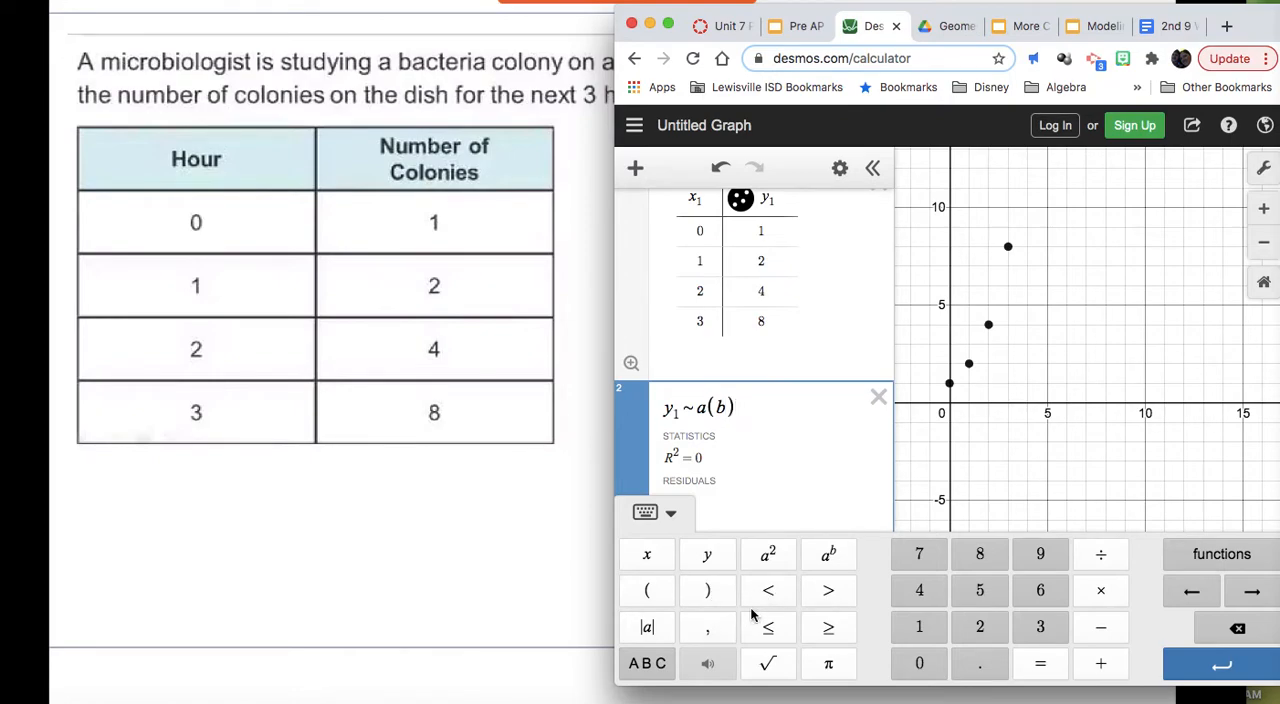
click(836, 566)
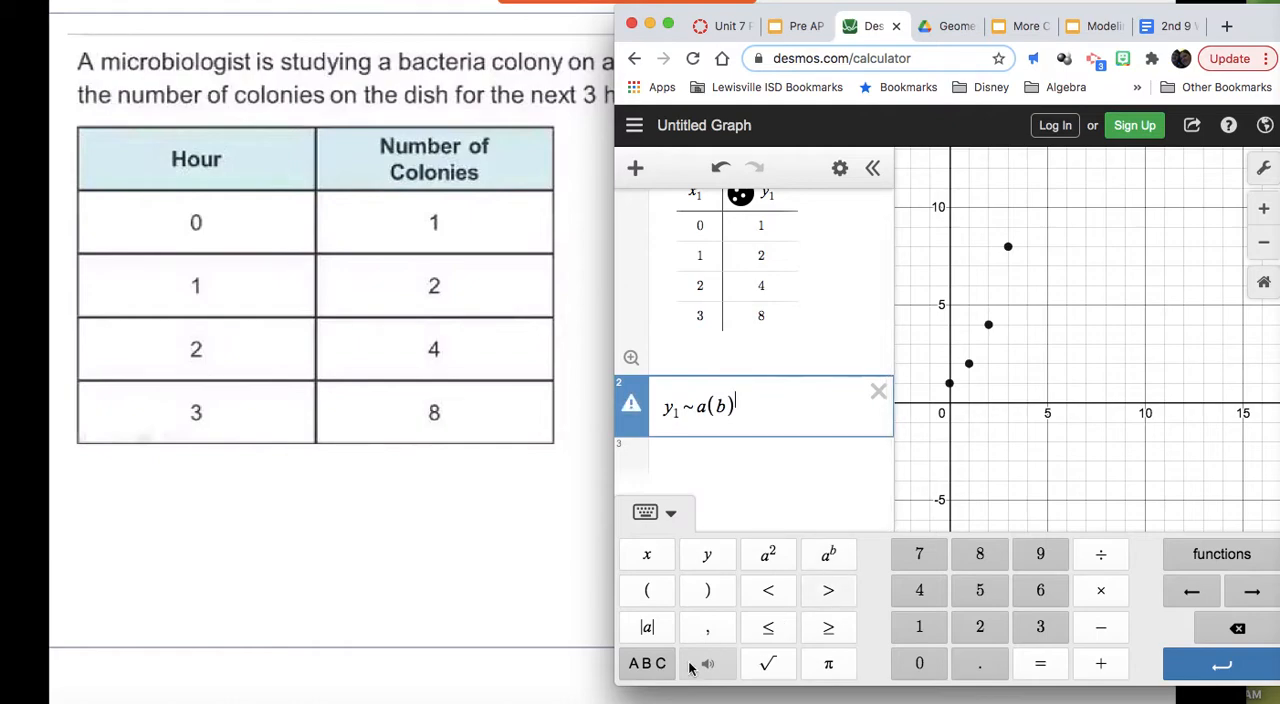
click(646, 560)
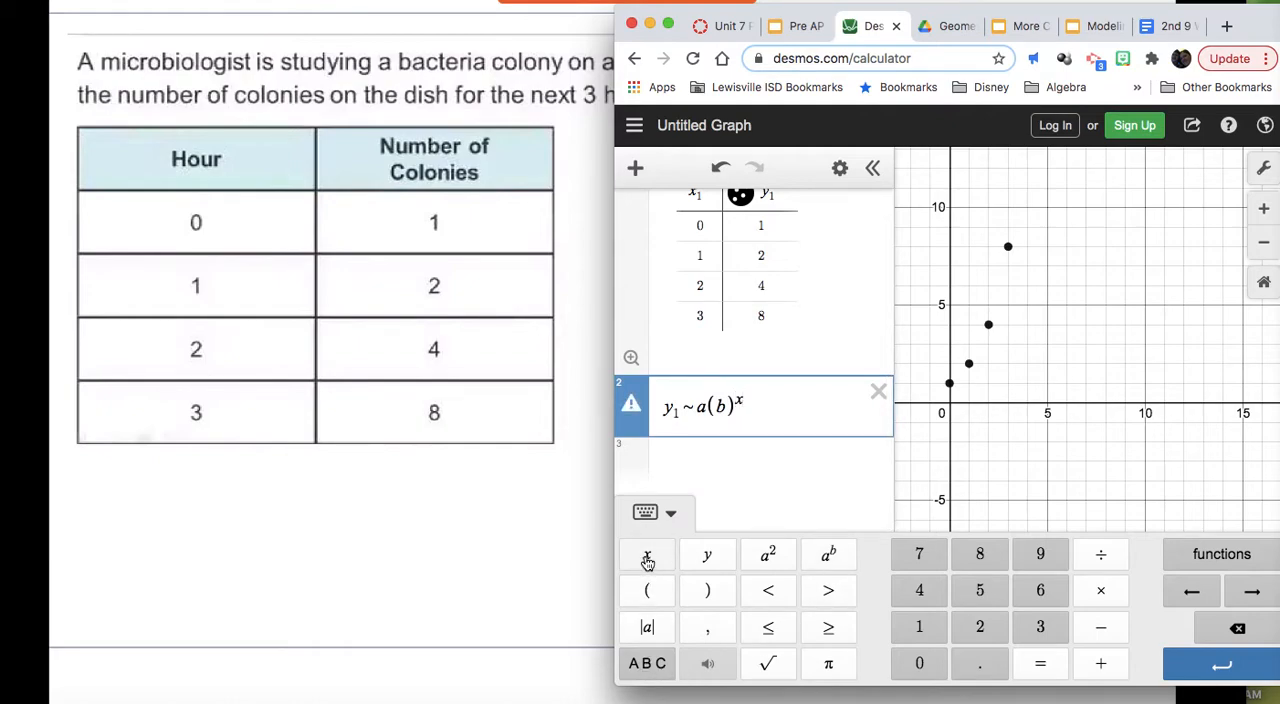
click(922, 630)
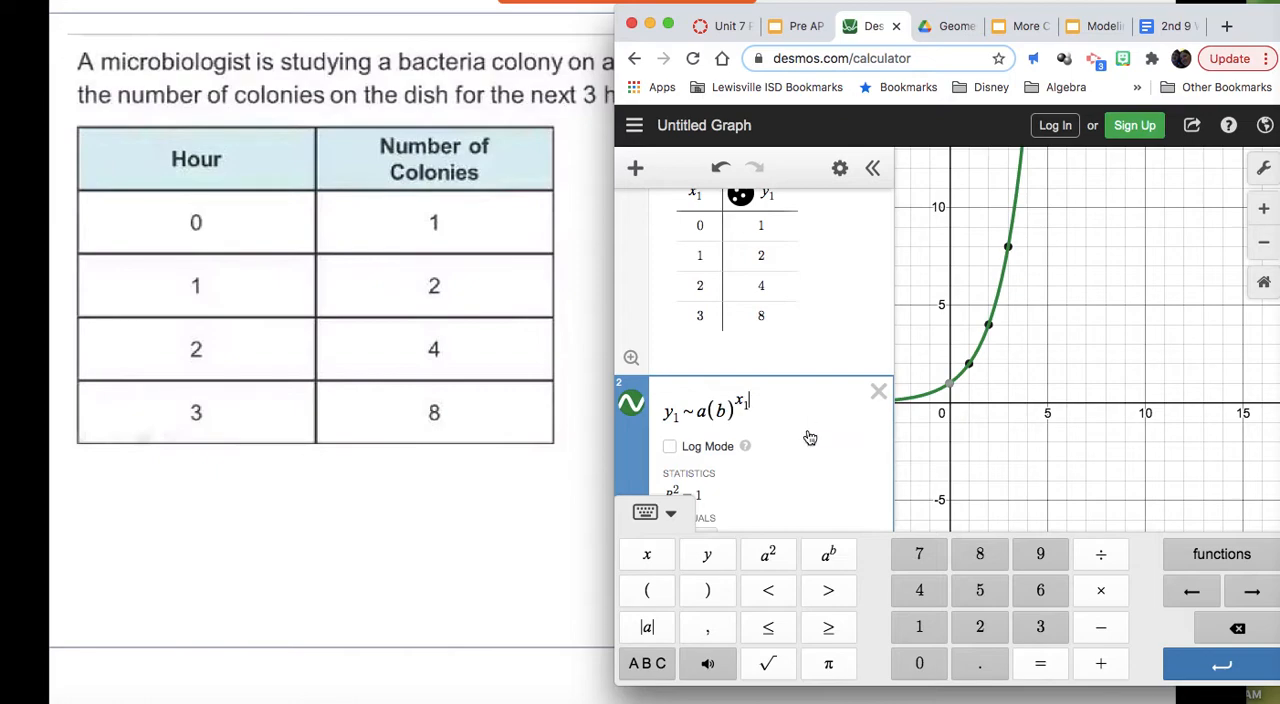
Step: Read the regression's parameters and handwrite the model y = 1(2)^x beneath the bacteria colony table
scroll(807, 430, down, 2)
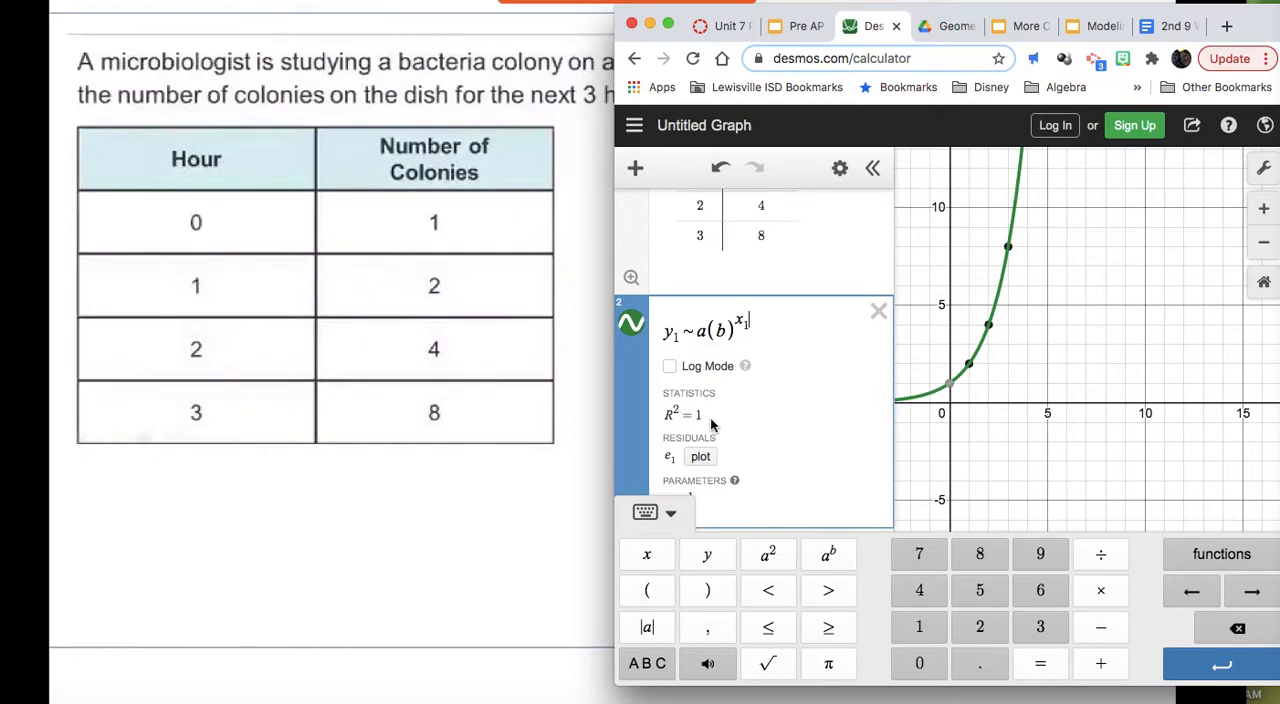
scroll(710, 420, down, 2)
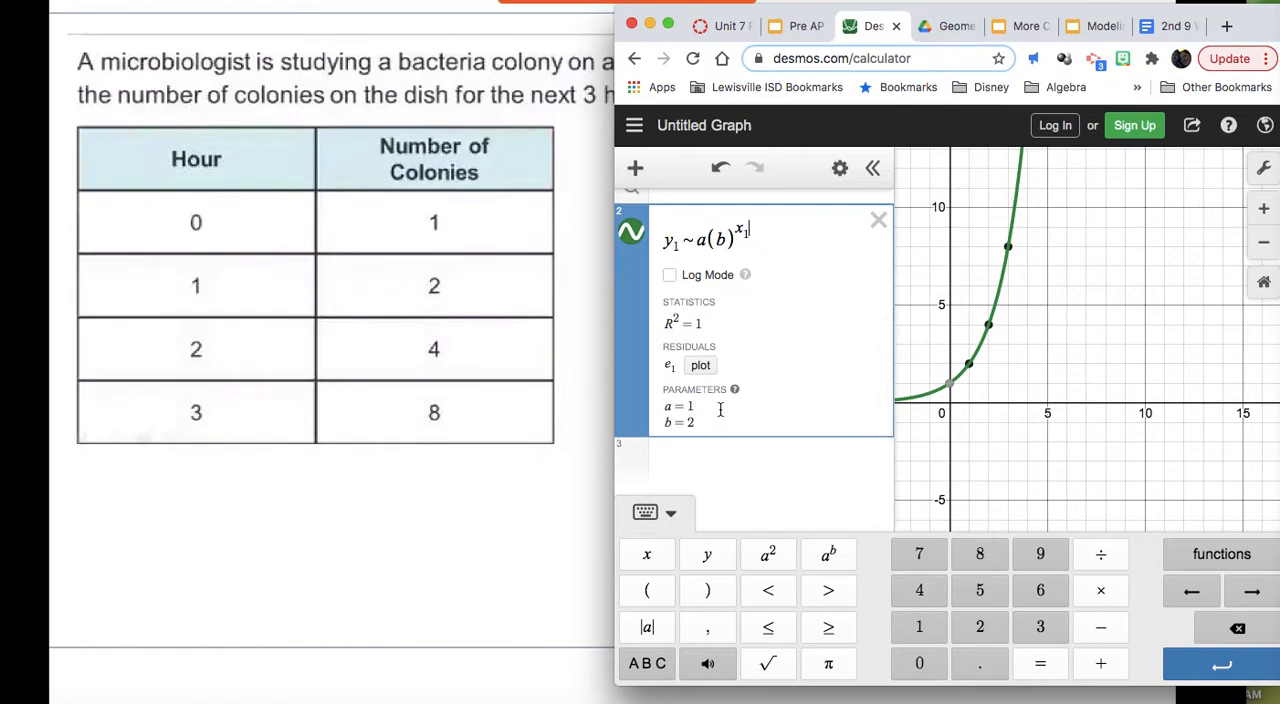
drag(271, 519, 283, 568)
drag(321, 525, 344, 518)
drag(323, 534, 350, 532)
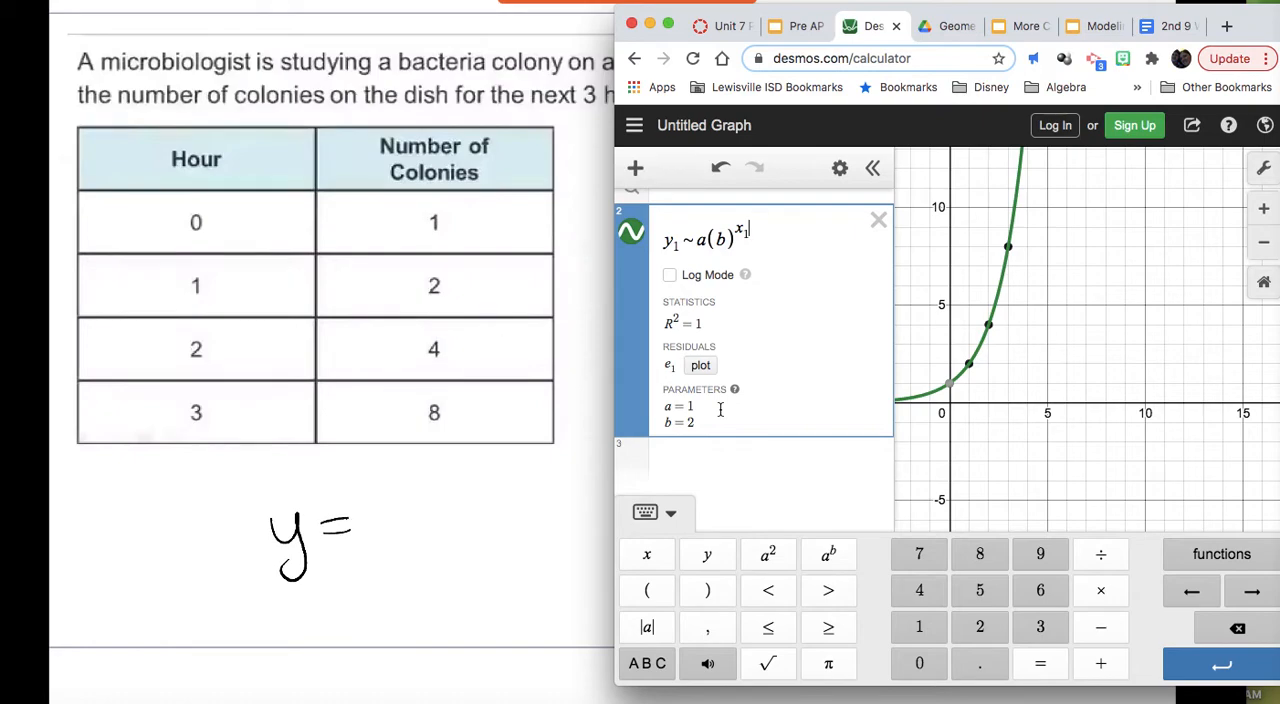
drag(376, 492, 382, 532)
mouse_move(410, 474)
mouse_down()
mouse_move(427, 534)
mouse_move(448, 516)
mouse_up()
drag(452, 476, 462, 524)
drag(465, 468, 485, 486)
drag(484, 467, 466, 487)
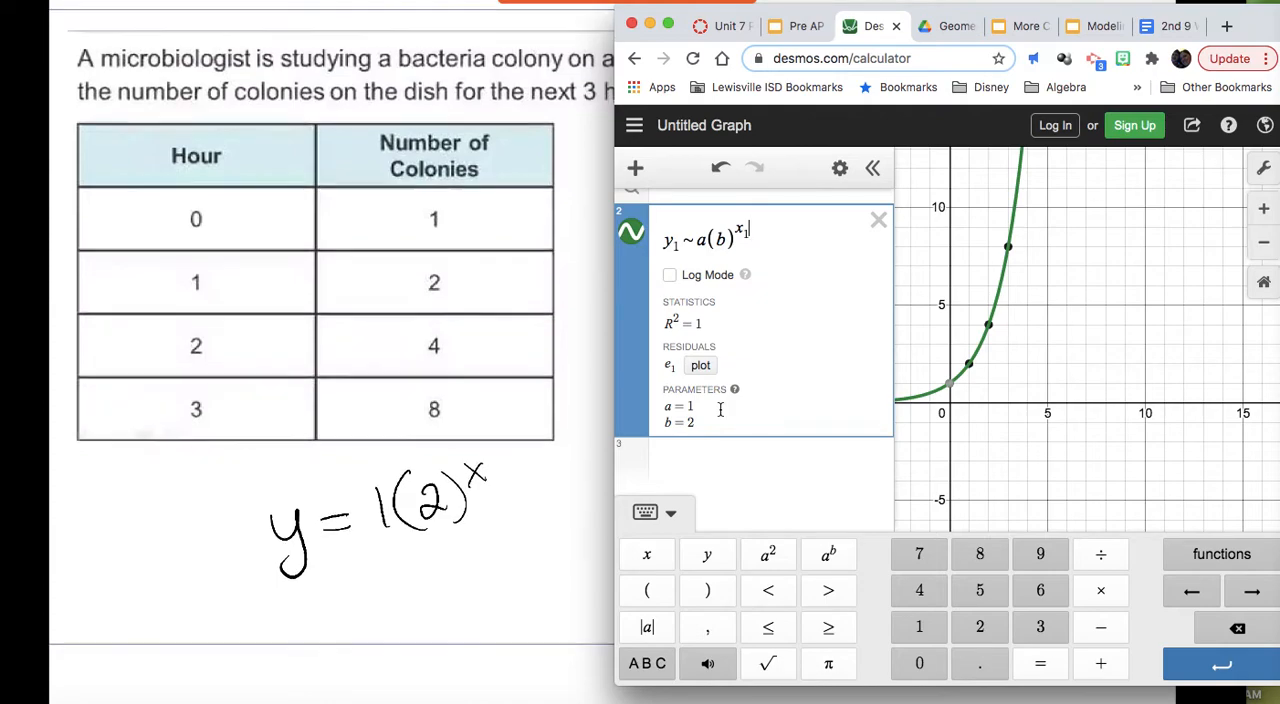
Step: Handwrite the simplified equation y = 2^x below the first equation
scroll(315, 350, down, 3)
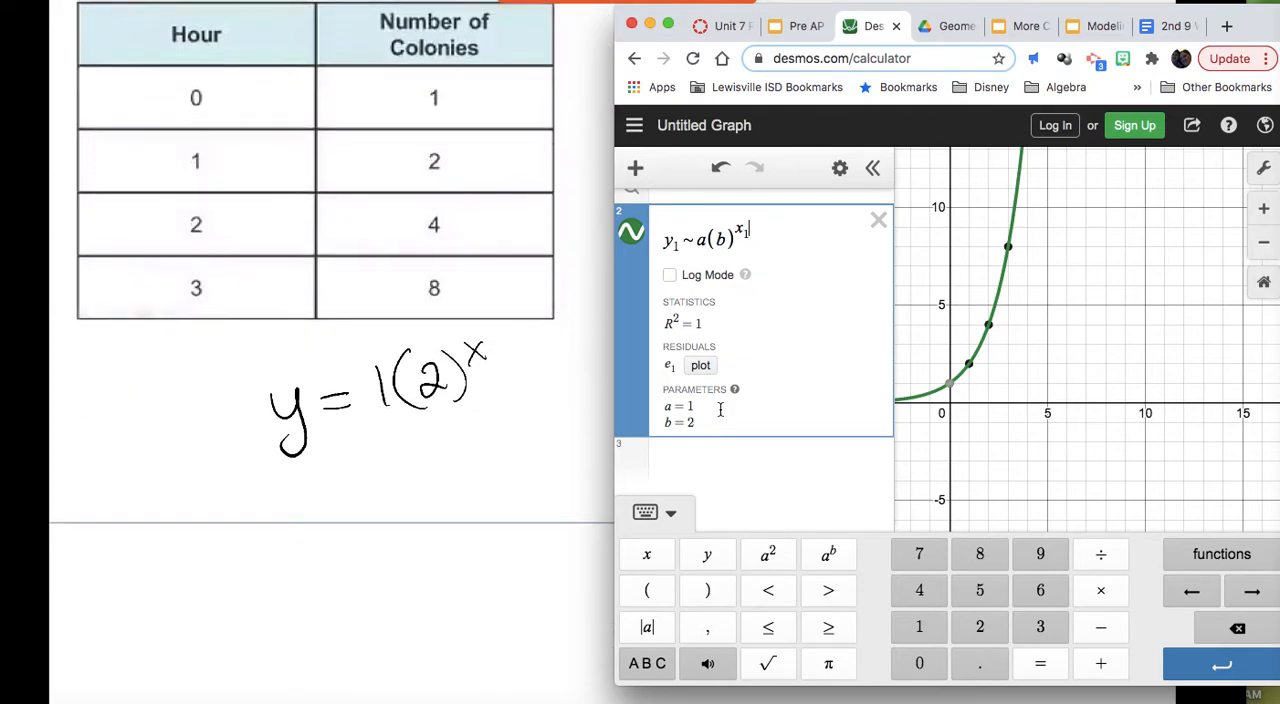
mouse_move(405, 450)
mouse_down()
mouse_move(438, 448)
mouse_move(422, 486)
mouse_up()
drag(450, 455, 466, 453)
drag(455, 464, 518, 455)
drag(510, 420, 528, 440)
drag(528, 418, 510, 442)
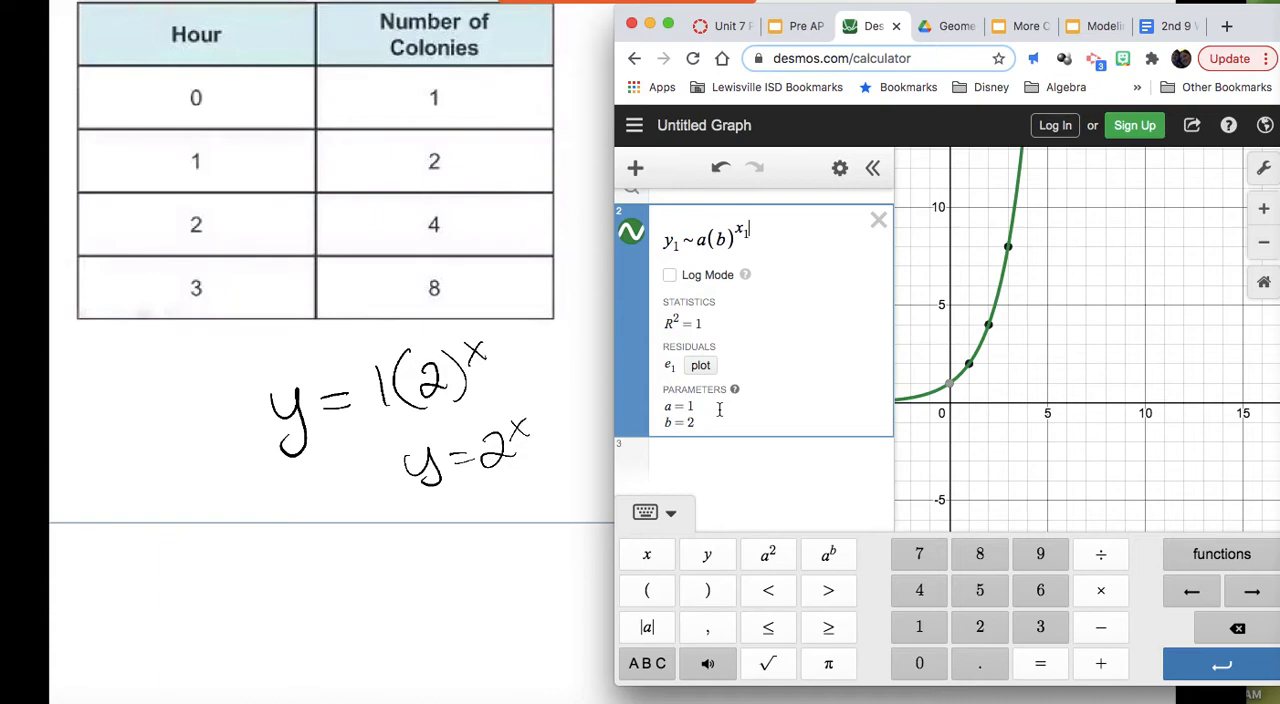
Step: Go to the automatic feeder pet food problem in the worksheet and return to the graphing calculator
scroll(331, 352, up, 11)
scroll(331, 352, down, 2)
scroll(331, 352, down, 8)
scroll(331, 352, up, 4)
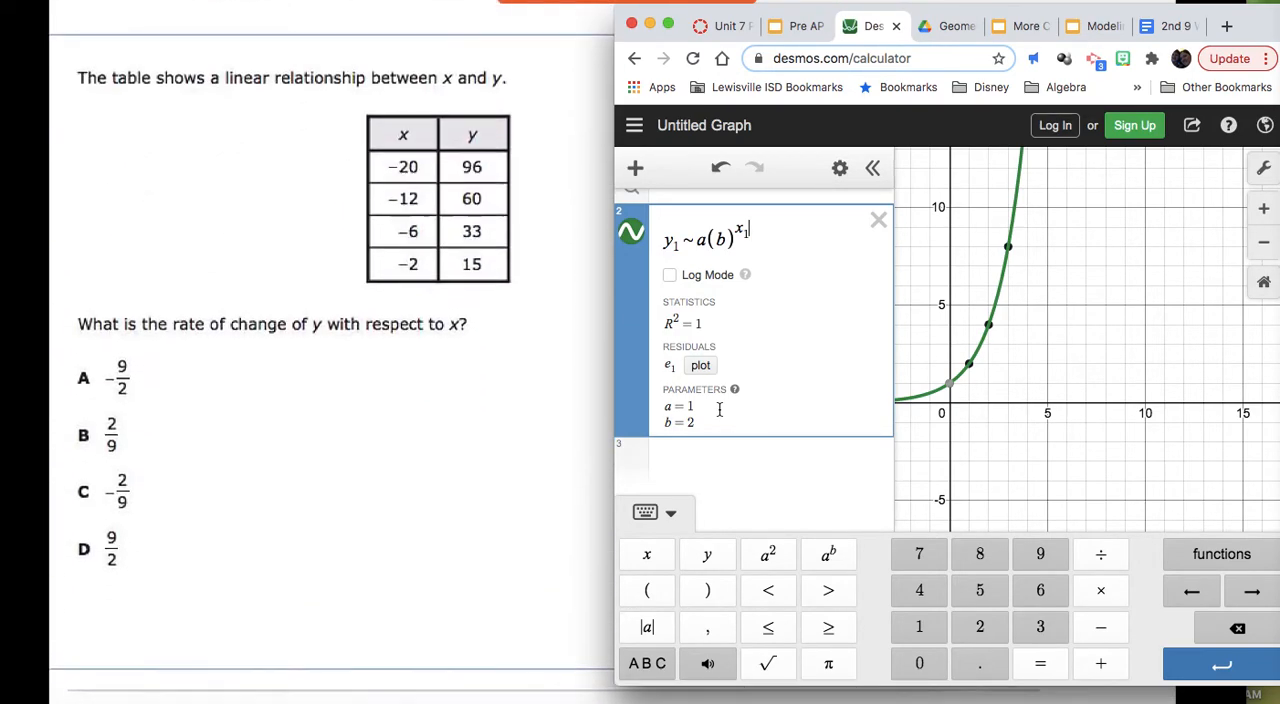
scroll(331, 352, up, 10)
scroll(331, 352, down, 1)
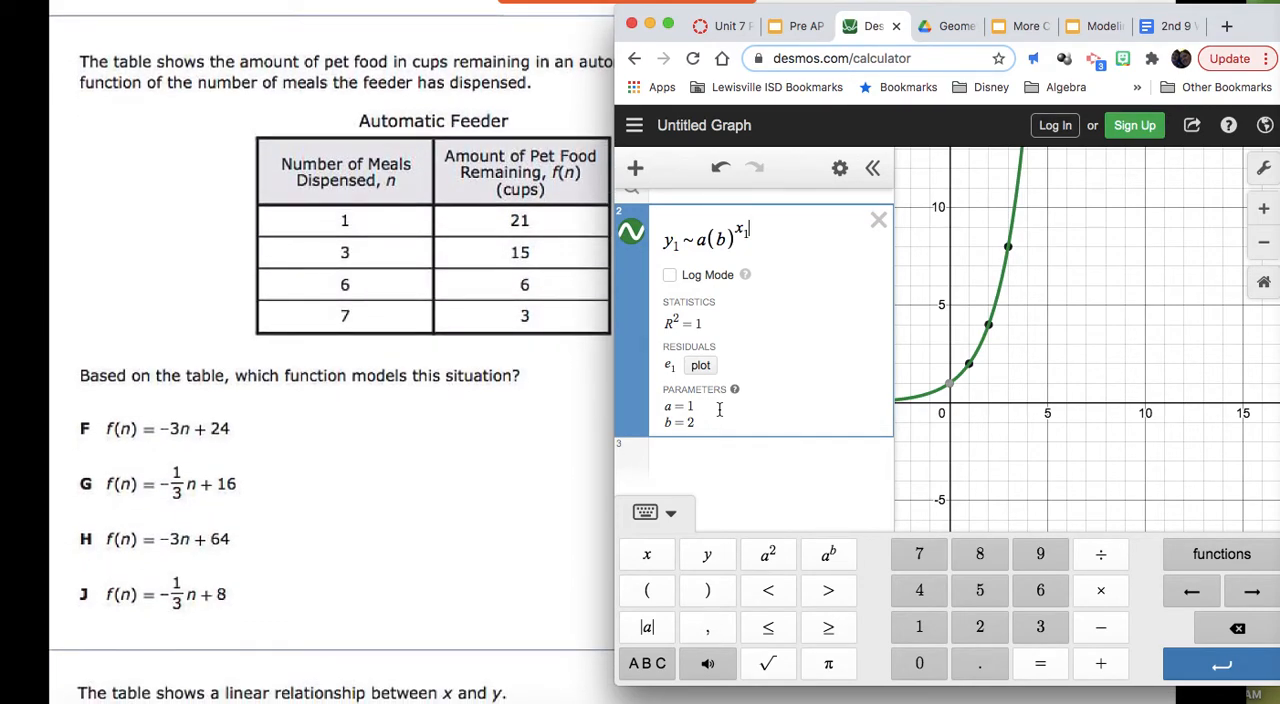
click(381, 514)
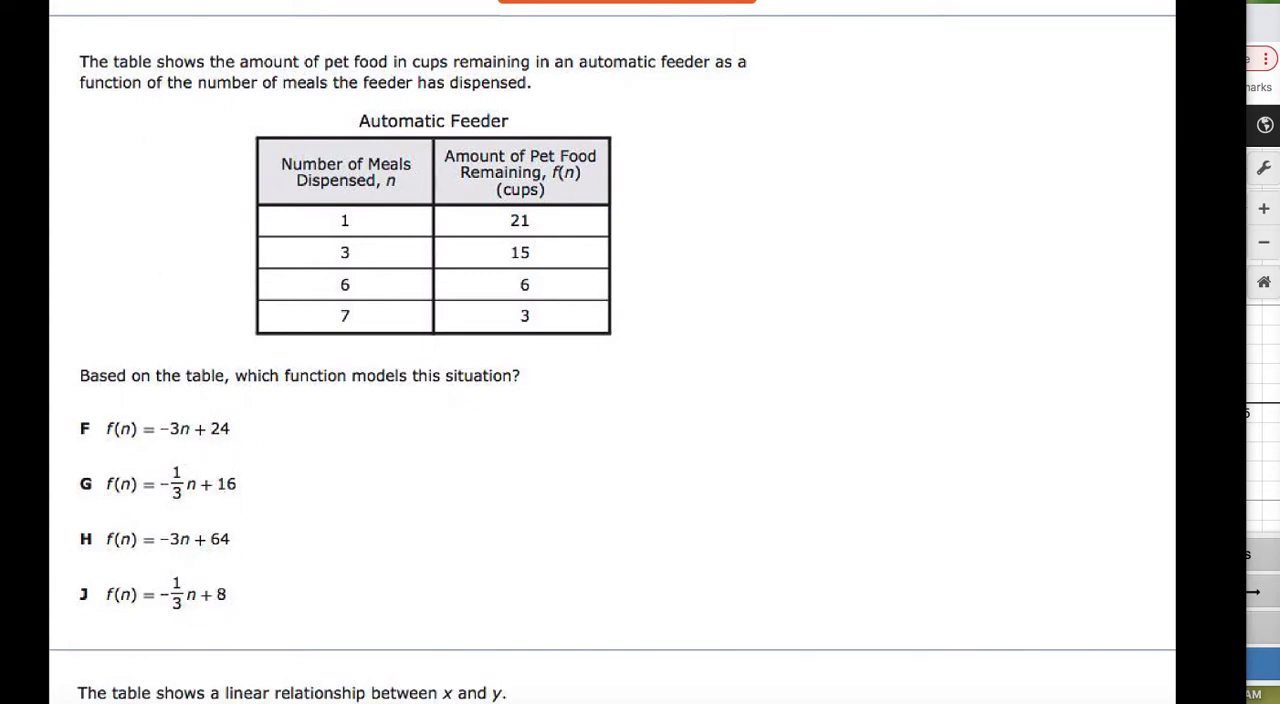
click(1248, 376)
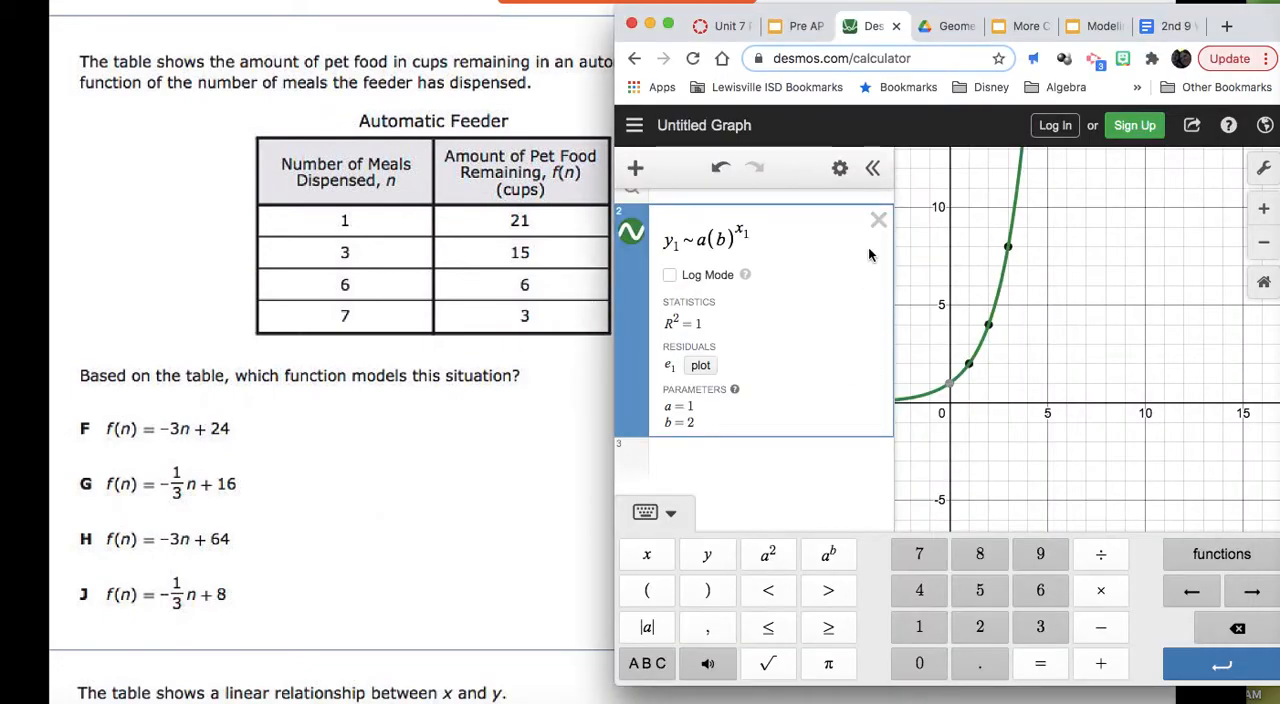
Step: Delete the exponential regression and the old data table, and insert a new empty table
click(877, 221)
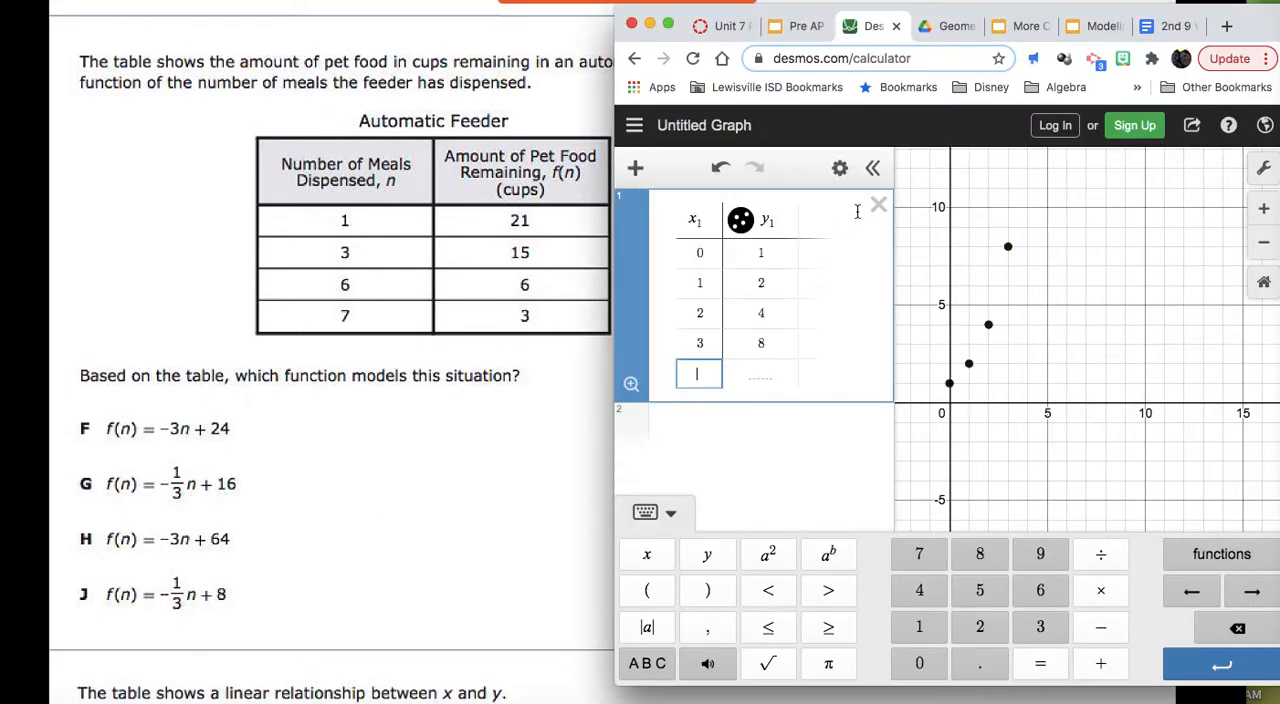
click(879, 212)
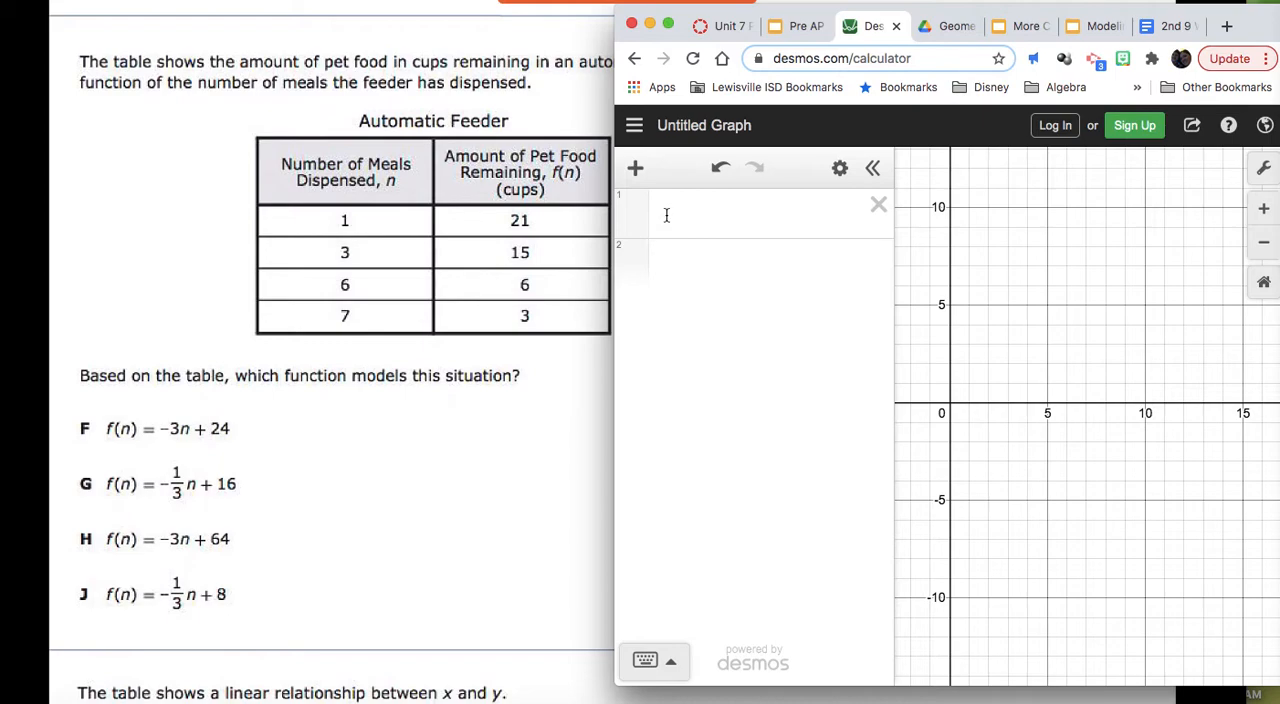
click(636, 170)
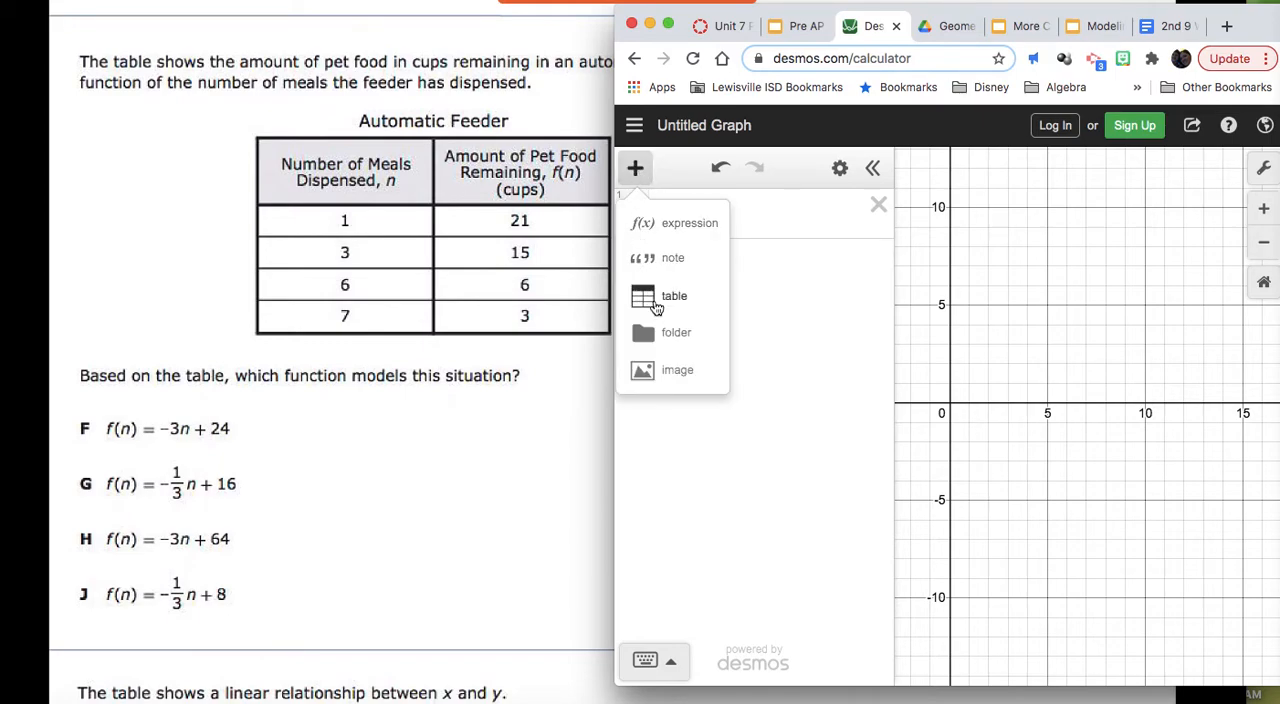
click(652, 297)
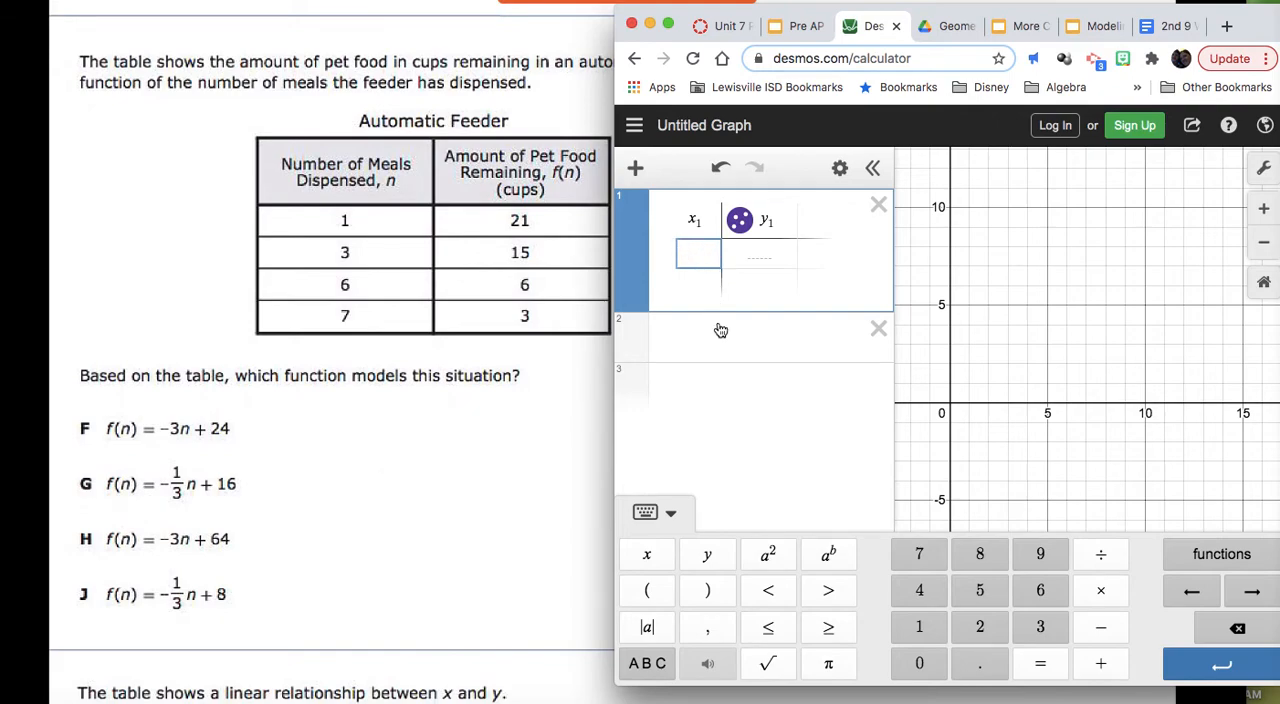
Step: Enter the first two automatic feeder data points, (1, 21) and (3, 15), in the table
text(1)
key(Tab)
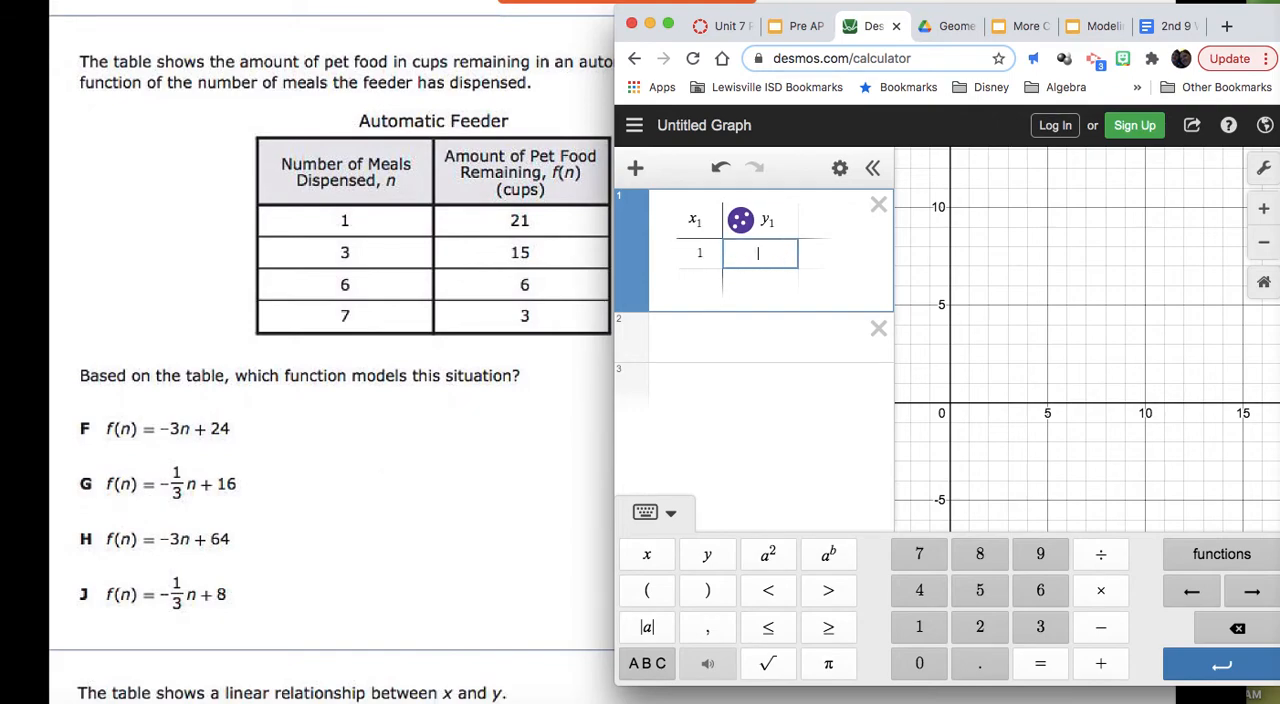
text(21)
key(Return)
key(Left)
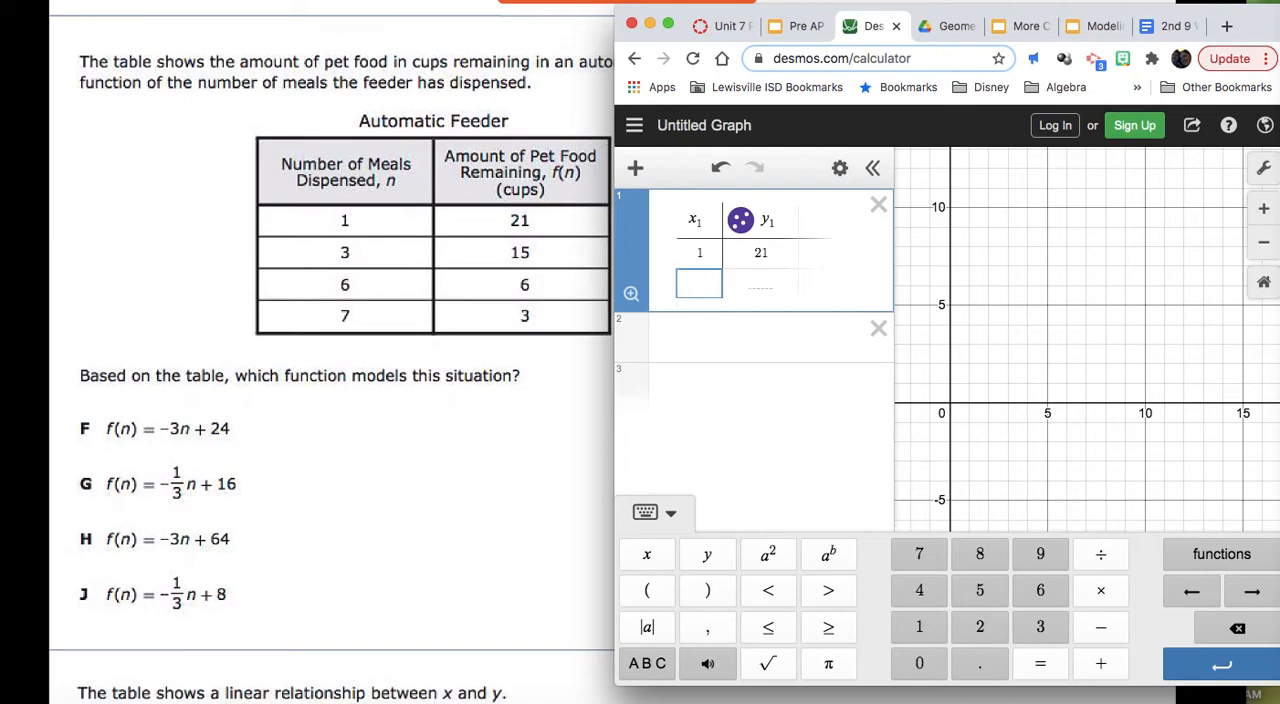
text(3)
key(Tab)
text(15)
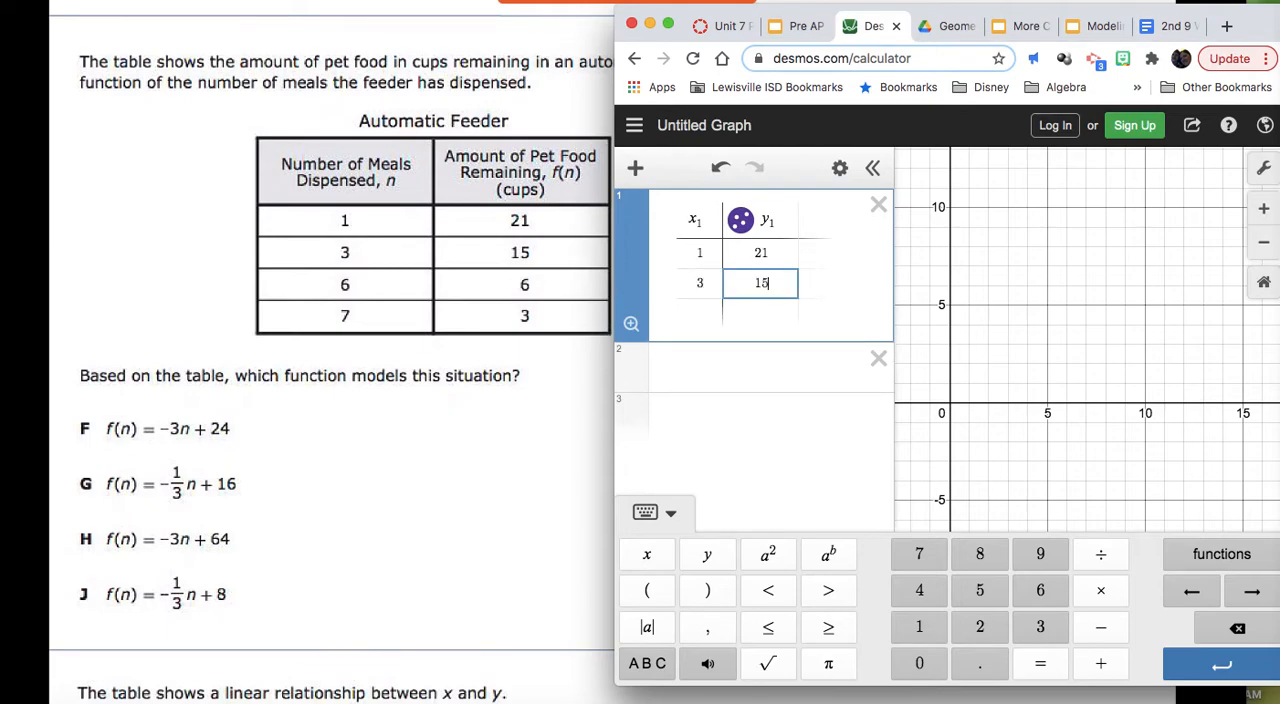
Step: Add the remaining feeder data points, (6, 6) and (7, 3), to the table
key(Return)
key(Left)
text(6)
key(Tab)
text(6)
key(Return)
key(Left)
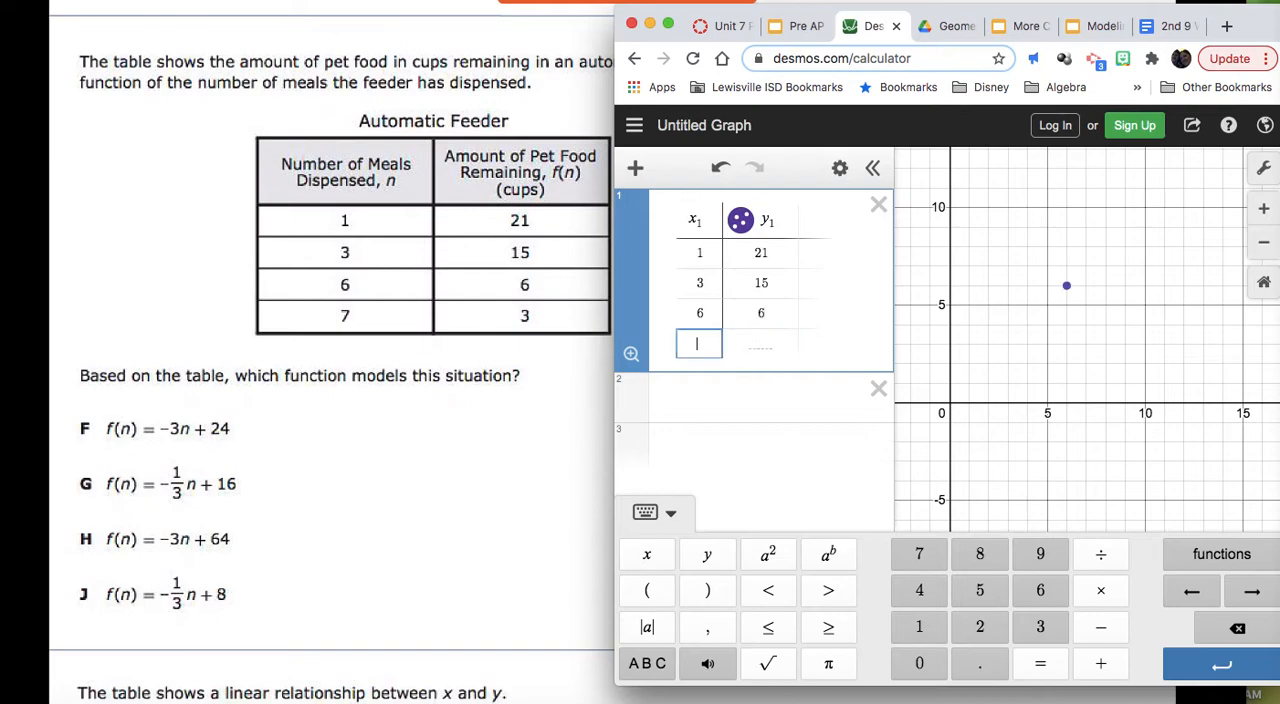
text(7)
key(Tab)
text(3)
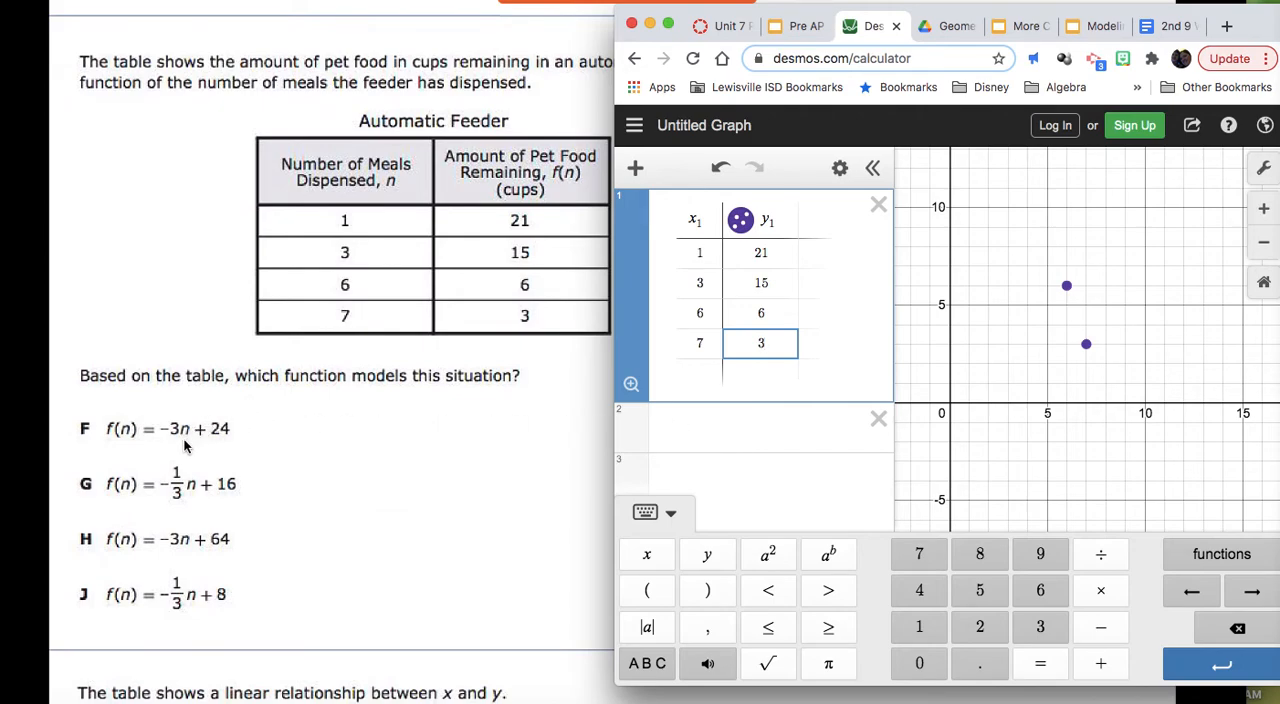
Step: Start a regression expression below the table with y₁ ~
click(729, 427)
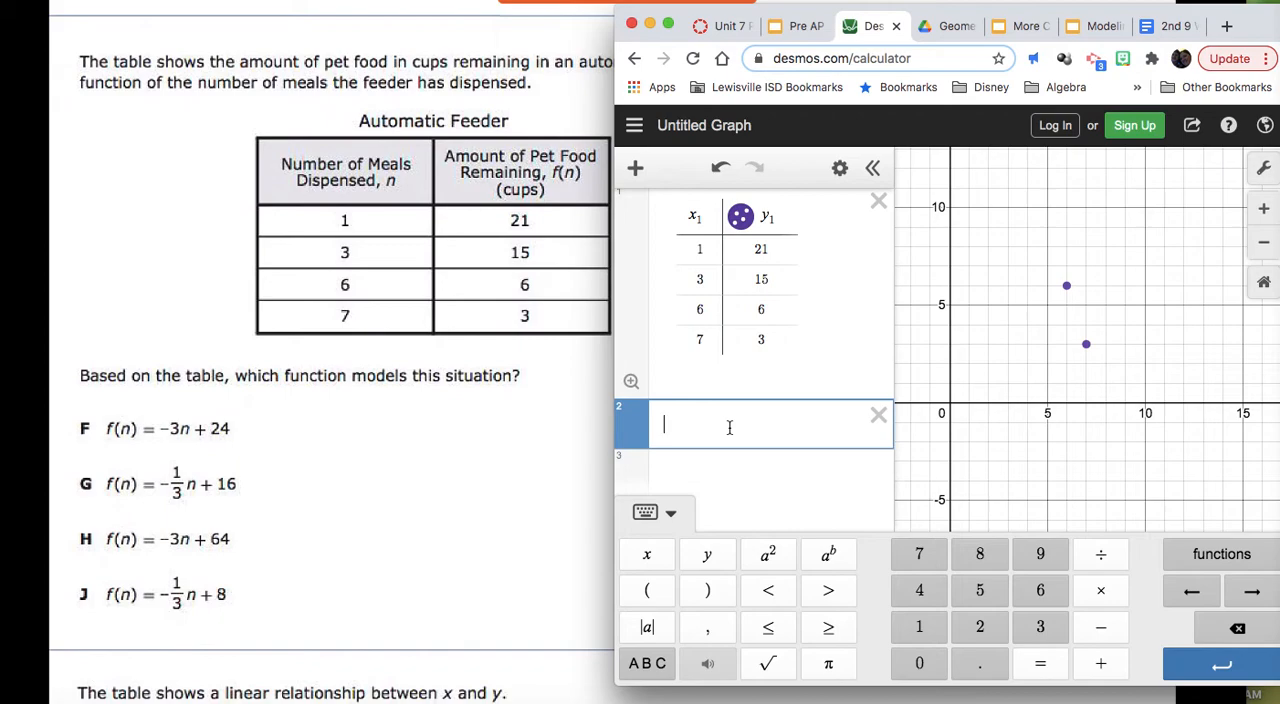
text(y1)
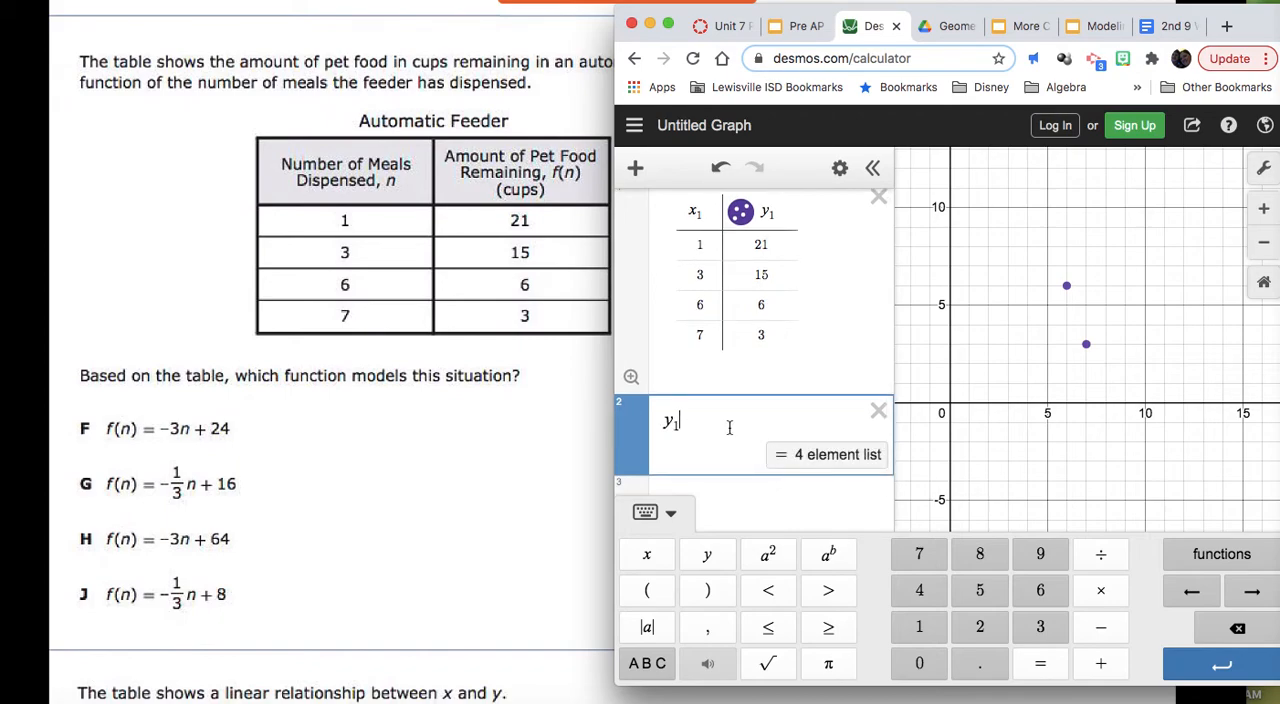
click(646, 663)
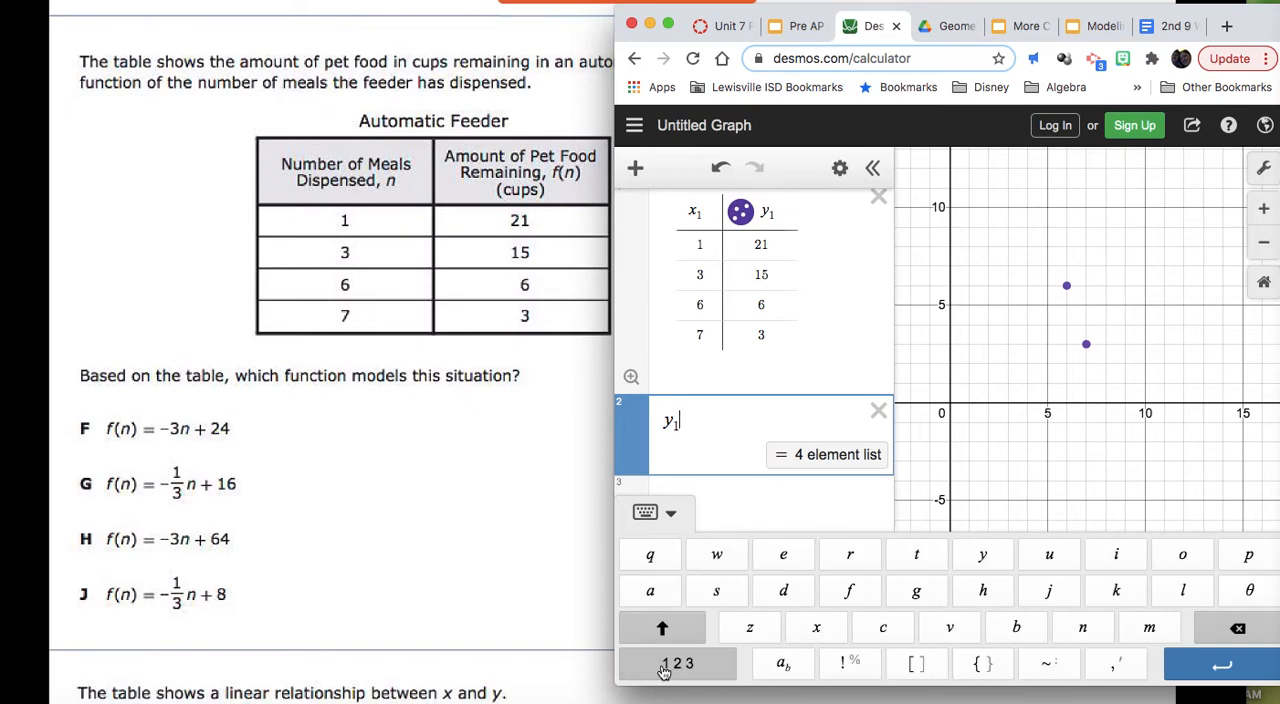
click(1045, 665)
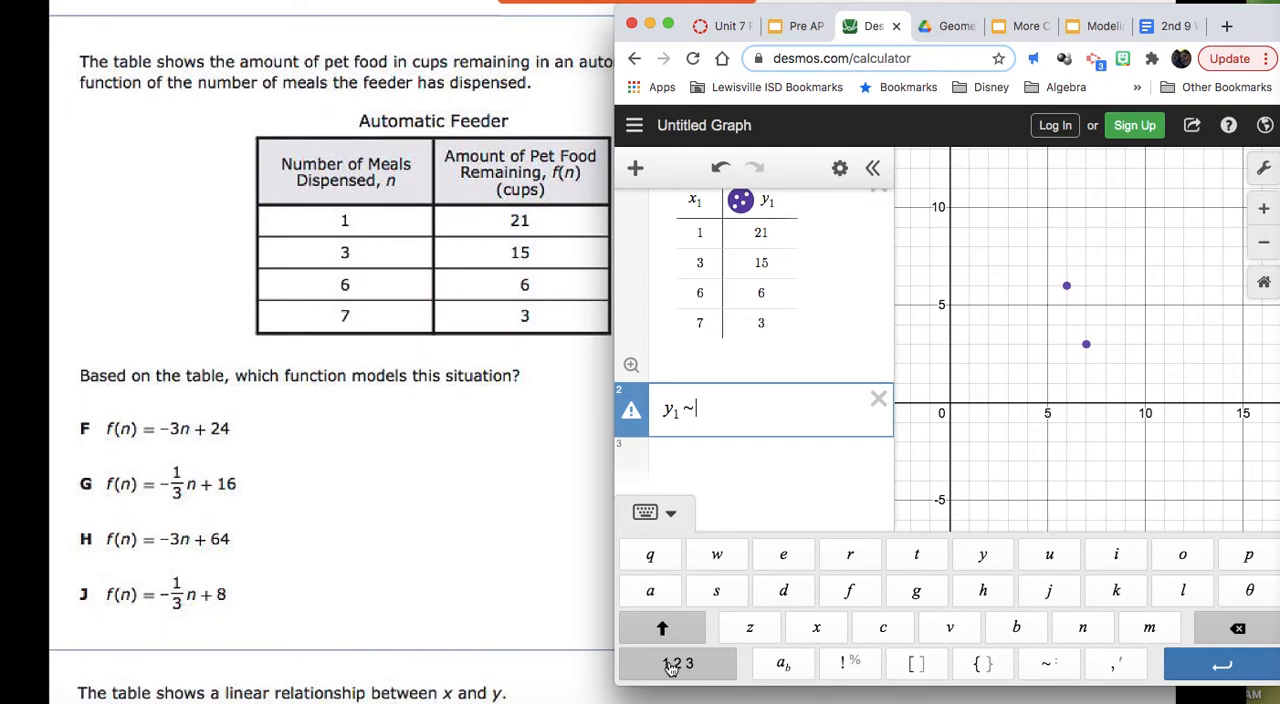
Step: Complete the linear regression model with mx₁ + b and bring its slope and intercept parameters into view
click(1151, 627)
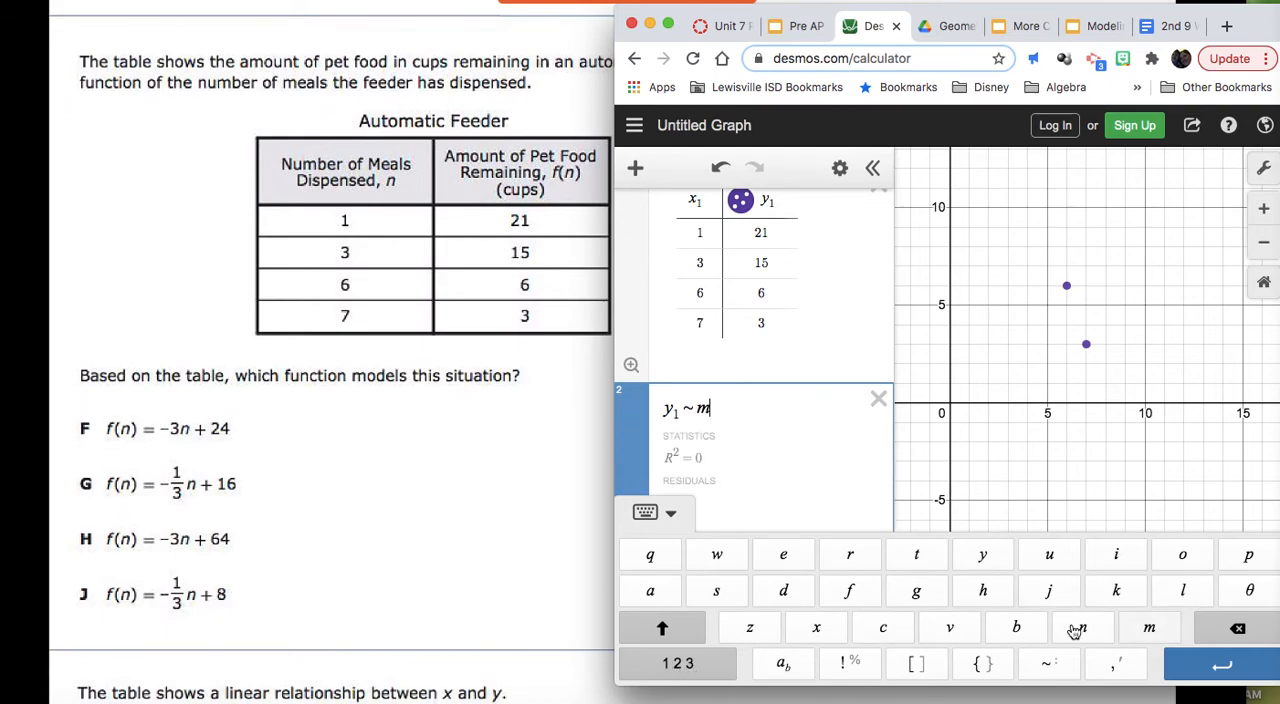
click(678, 663)
click(650, 560)
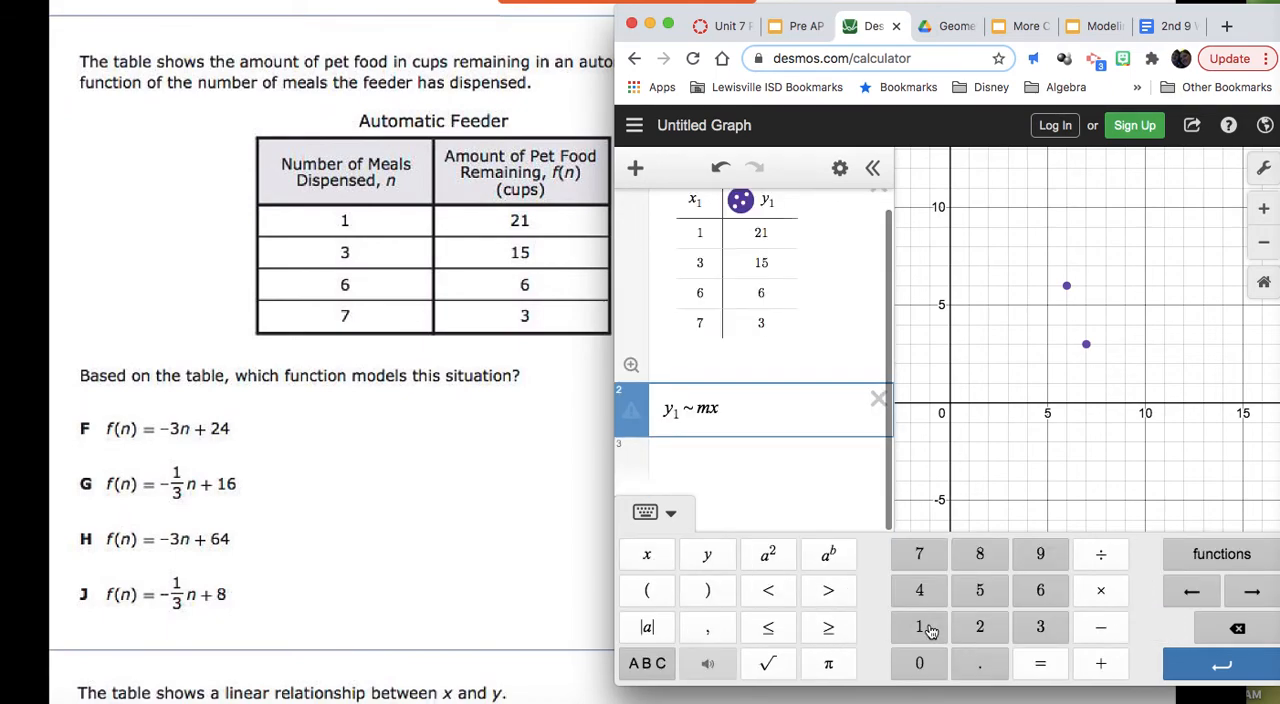
click(920, 627)
click(1098, 670)
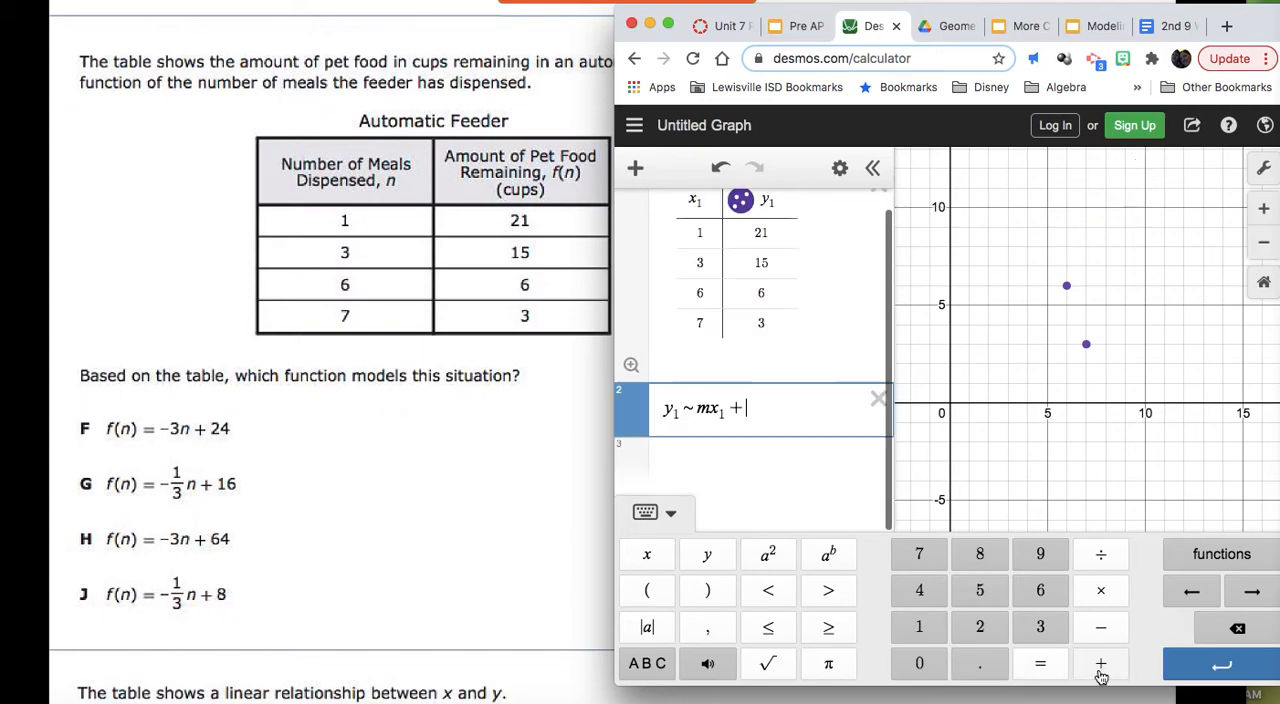
click(659, 676)
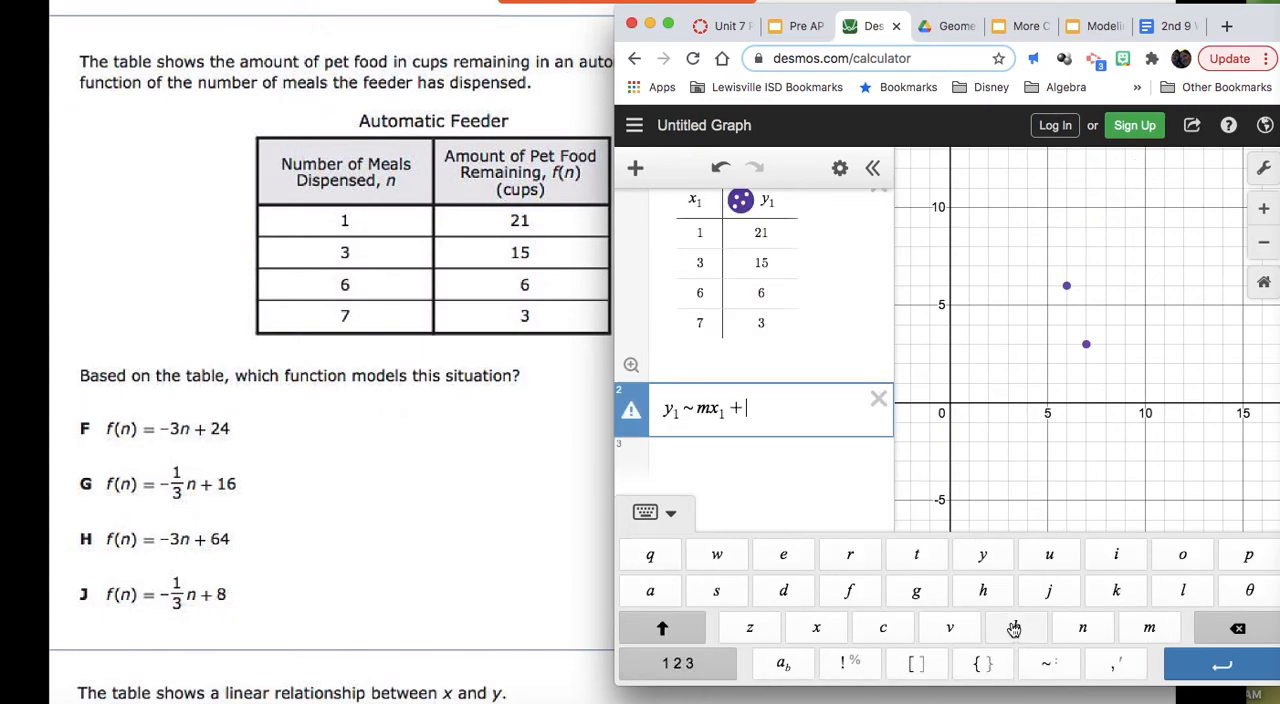
click(1016, 627)
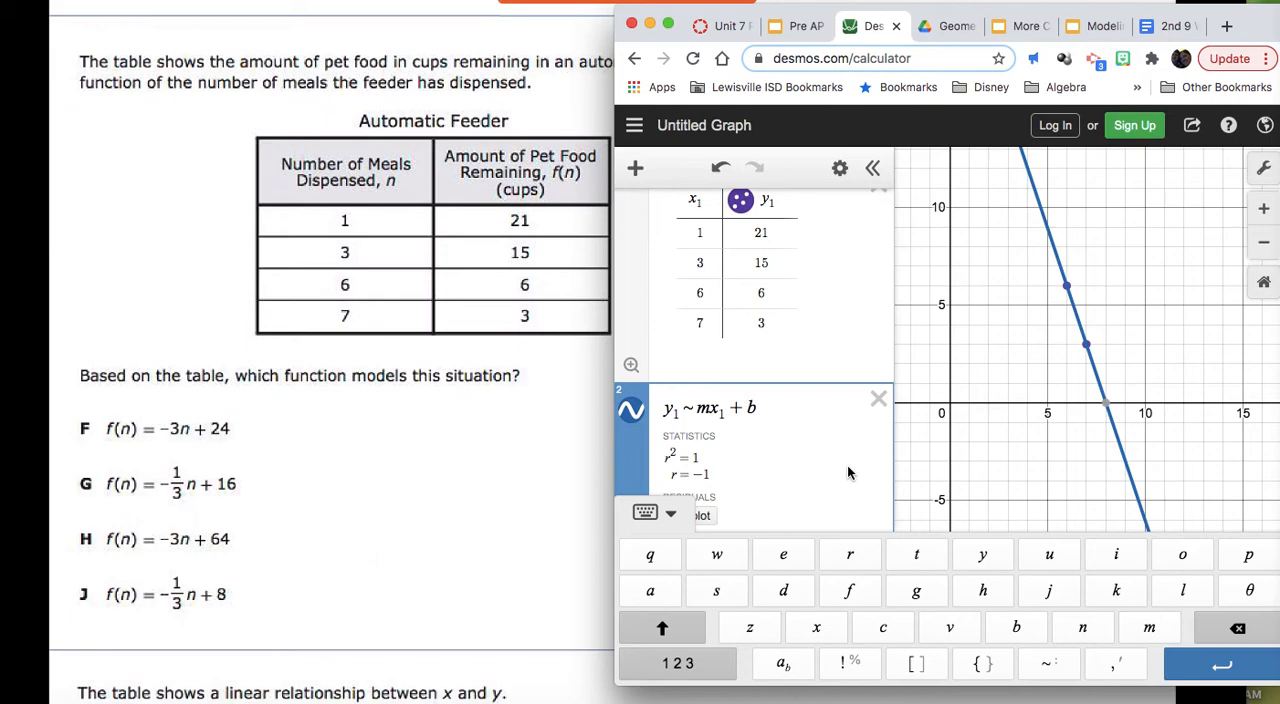
scroll(847, 465, down, 2)
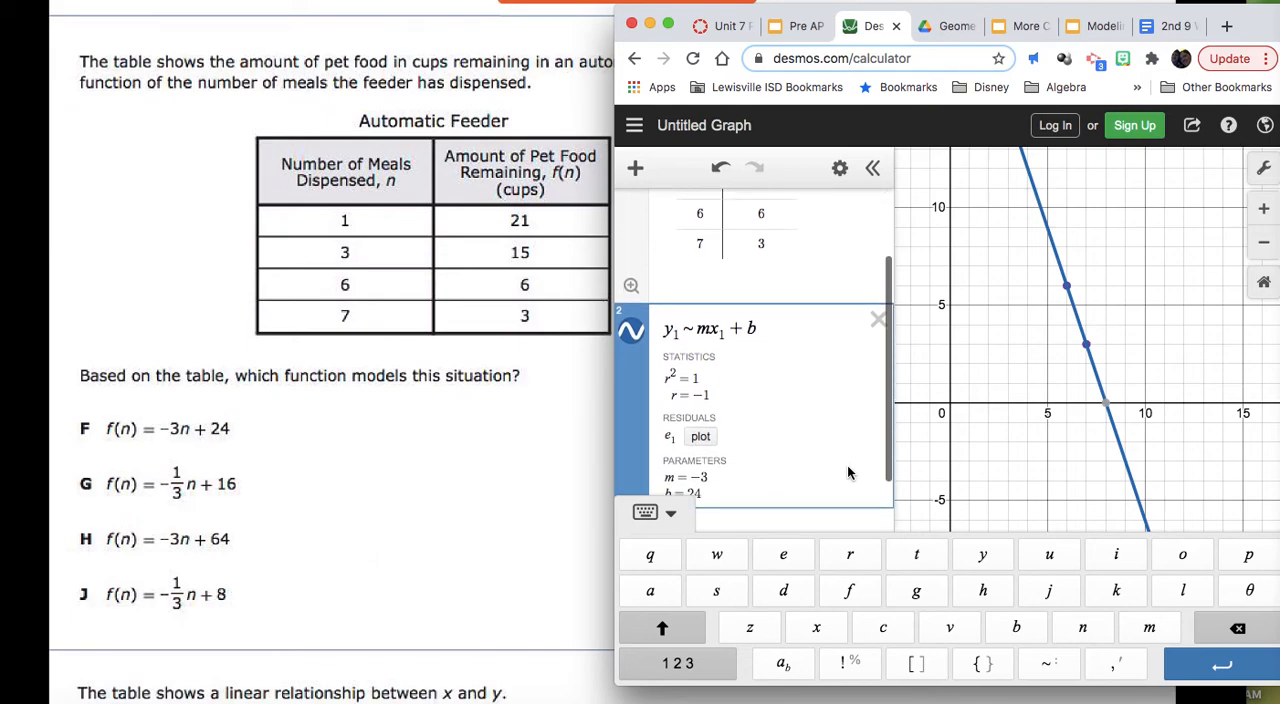
scroll(847, 472, down, 1)
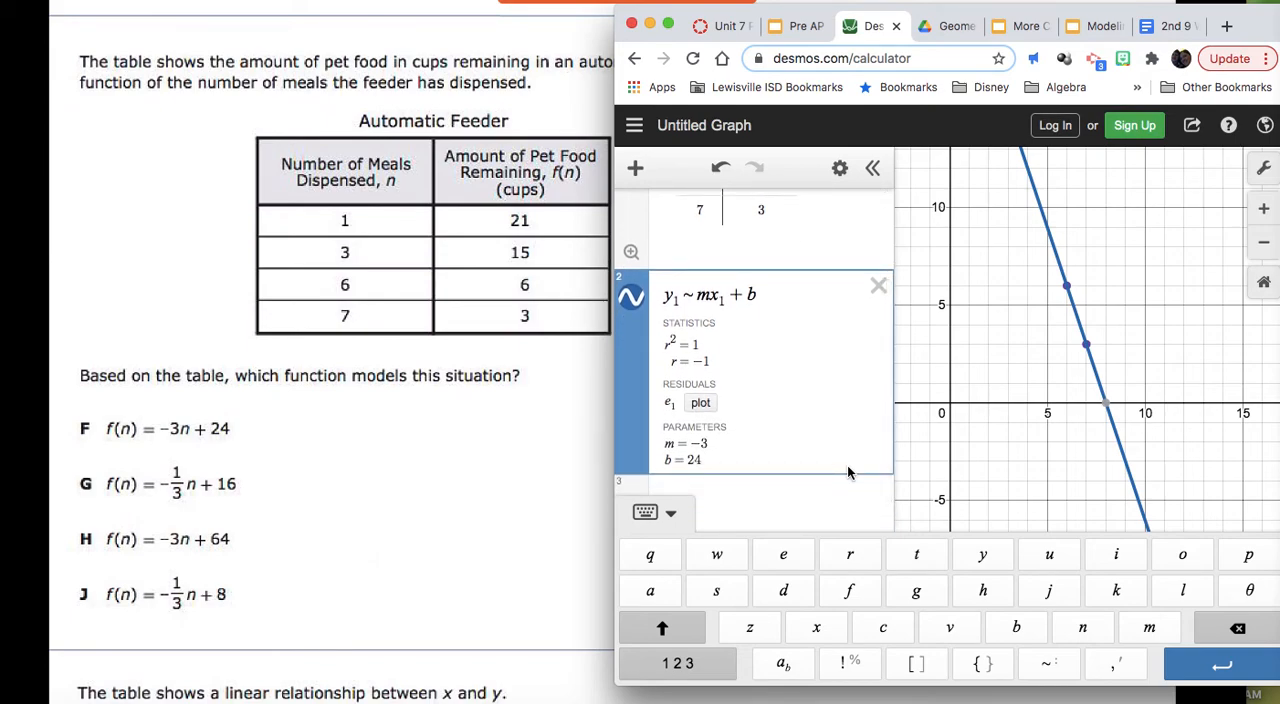